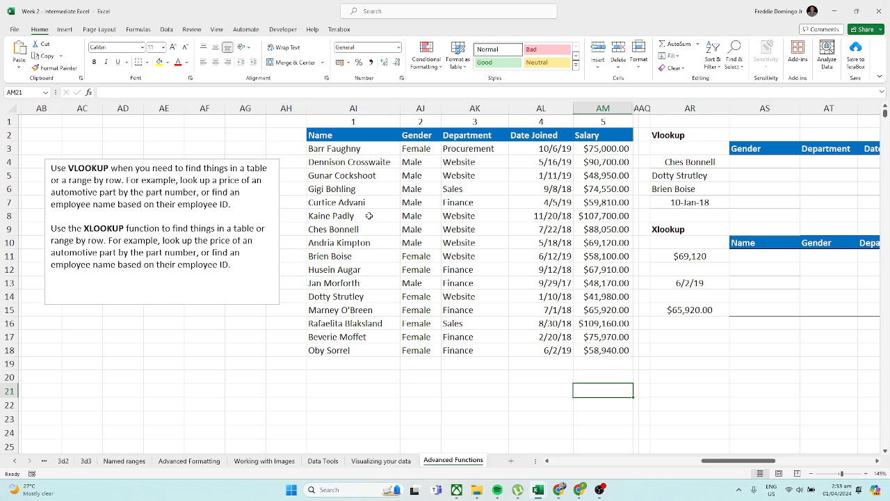
- Examine the employee table together with the empty Vlookup and Xlookup result tables
{"action": "key", "text": "Right"}
{"action": "key", "text": "Right"}
{"action": "key", "text": "Right"}
{"action": "key", "text": "Right"}
{"action": "key", "text": "Right"}
{"action": "key", "text": "Right"}
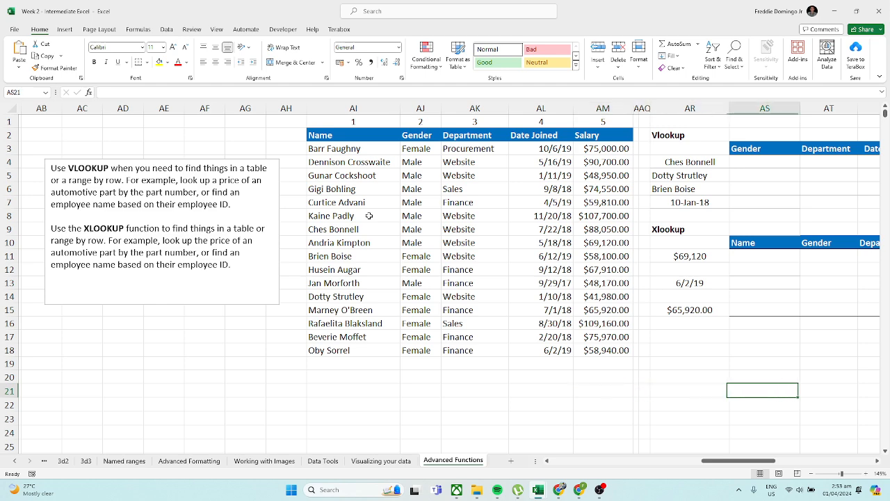
{"action": "key", "text": "Right"}
{"action": "key", "text": "Right"}
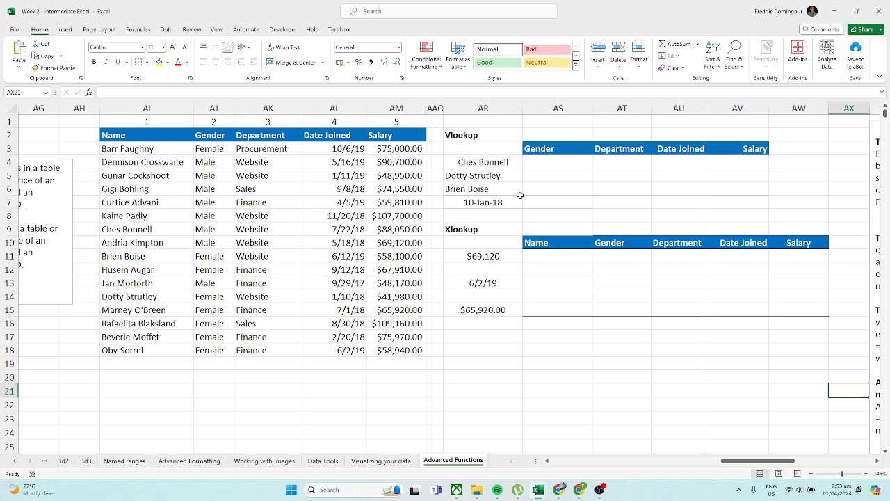
{"action": "scroll", "coordinate": [520, 195], "scroll_direction": "up", "scroll_amount": 1, "text": "ctrl"}
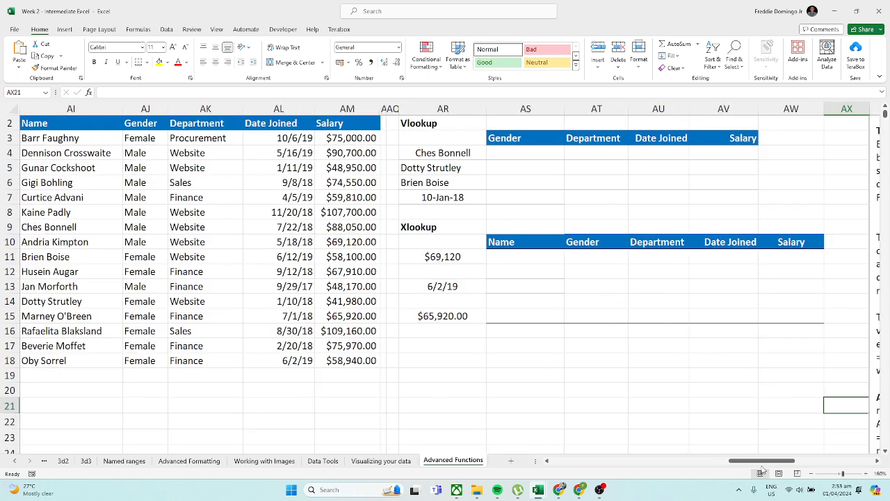
{"action": "left_click_drag", "start_coordinate": [761, 461], "coordinate": [755, 464]}
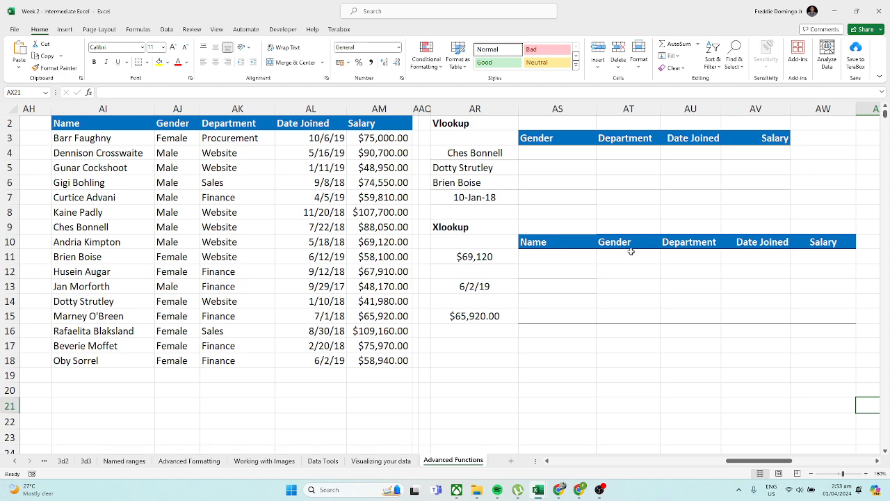
- Start a VLOOKUP formula in Gender cell AS4 with lookup value AR4 and table array AI2:AM18
{"action": "left_click", "coordinate": [536, 153]}
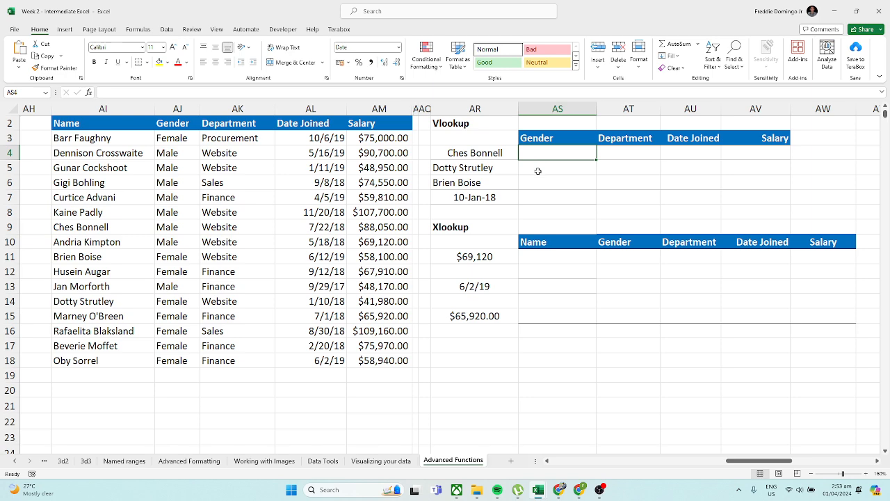
{"action": "type", "text": "="}
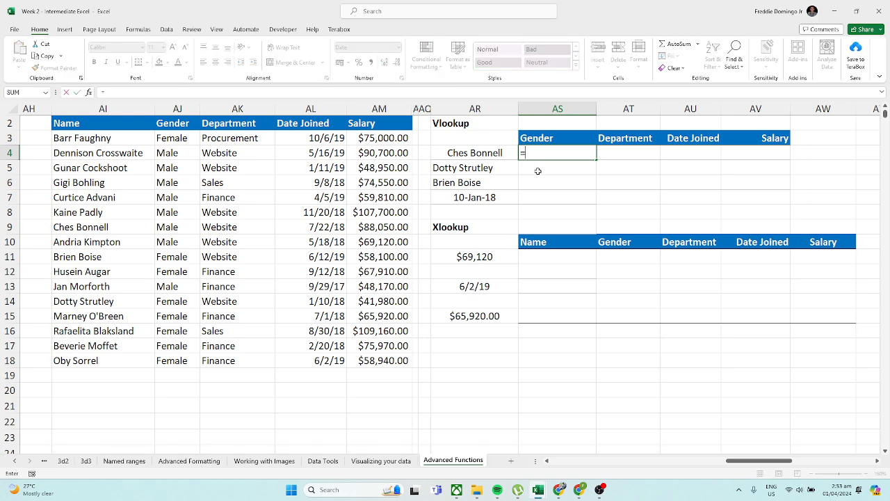
{"action": "type", "text": "vloo"}
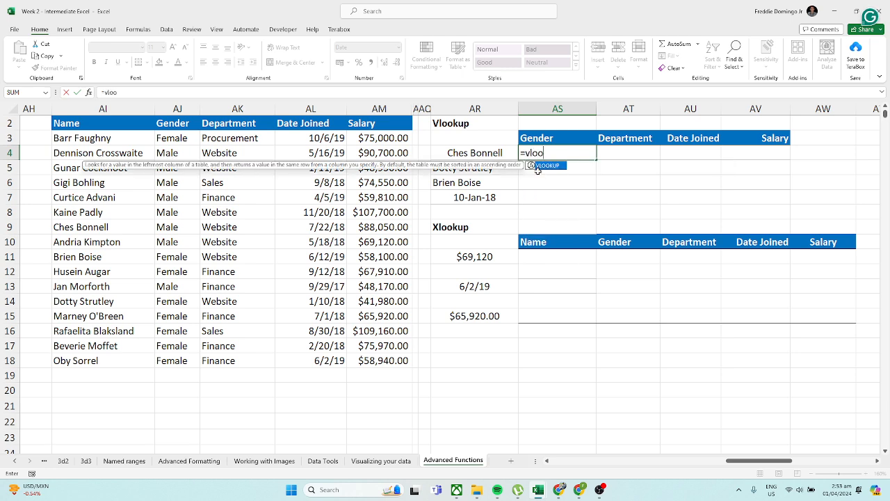
{"action": "type", "text": "kup("}
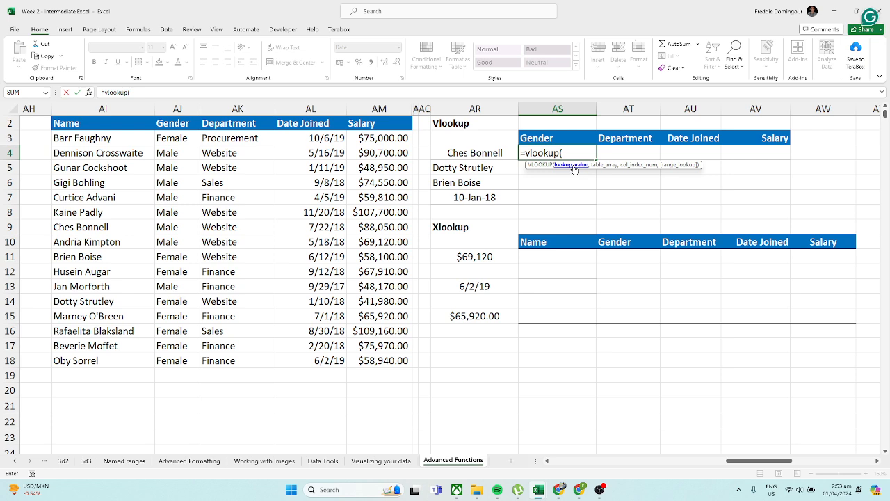
{"action": "left_click", "coordinate": [500, 152]}
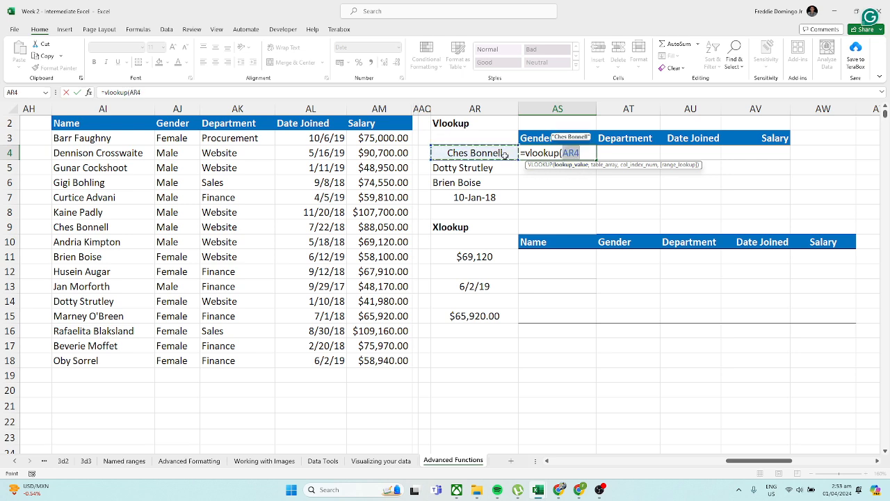
{"action": "type", "text": ","}
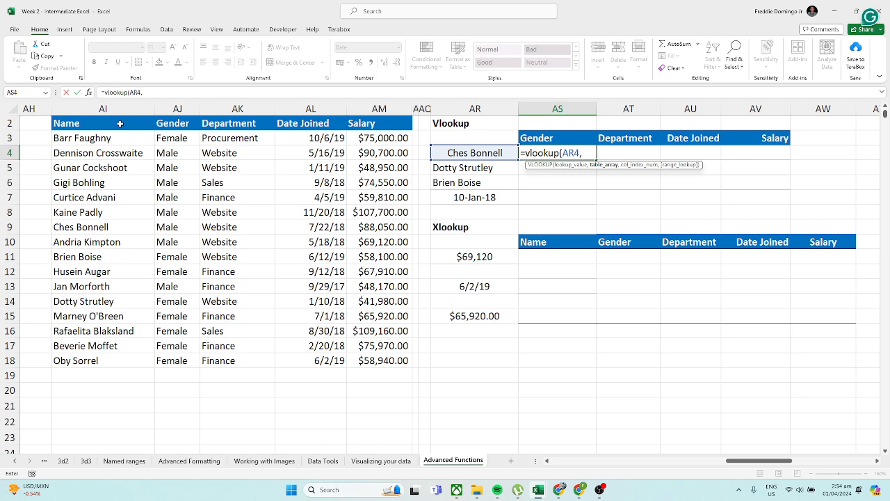
{"action": "left_click_drag", "start_coordinate": [125, 123], "coordinate": [369, 358]}
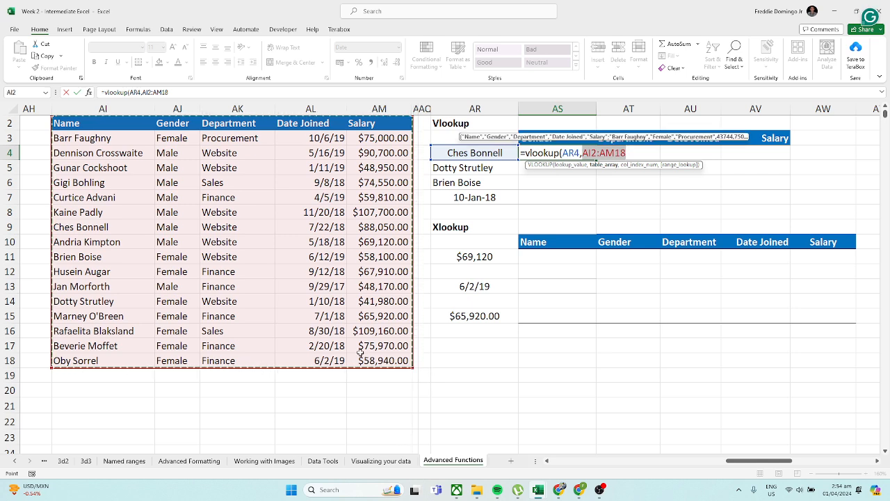
- Make the formula's table array absolute as $AI$2:$AM$18
{"action": "left_click", "coordinate": [586, 153]}
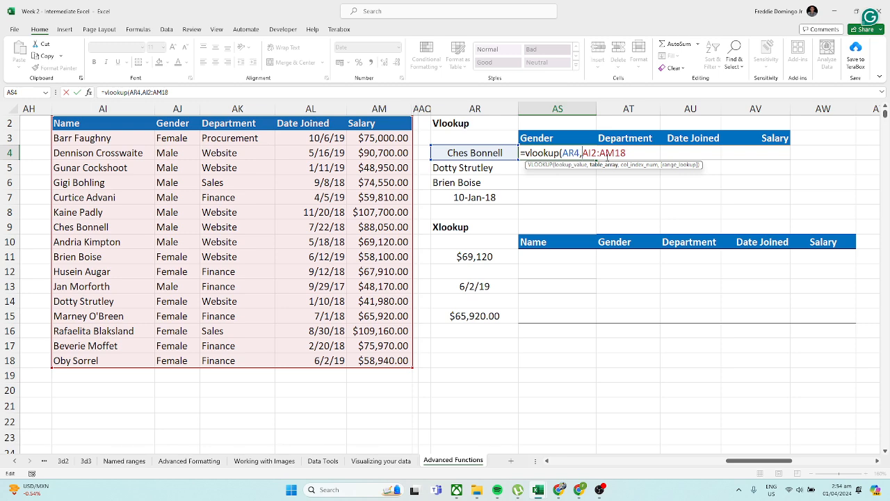
{"action": "type", "text": "$"}
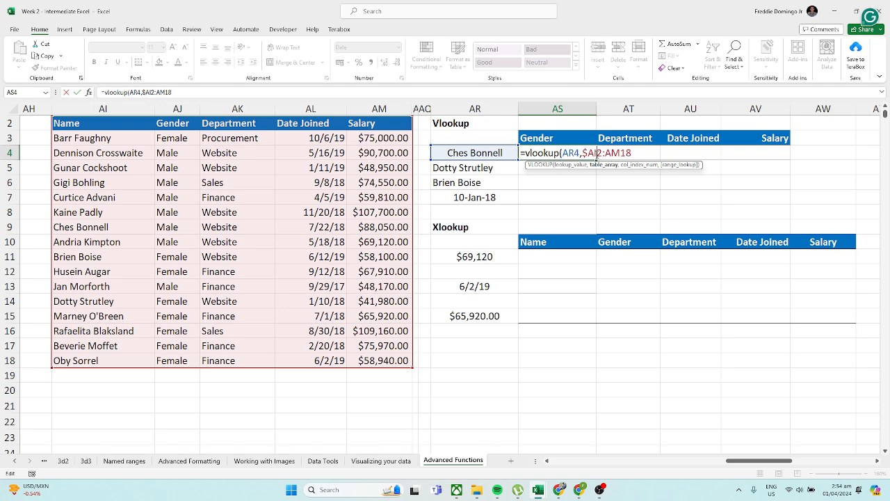
{"action": "type", "text": "$"}
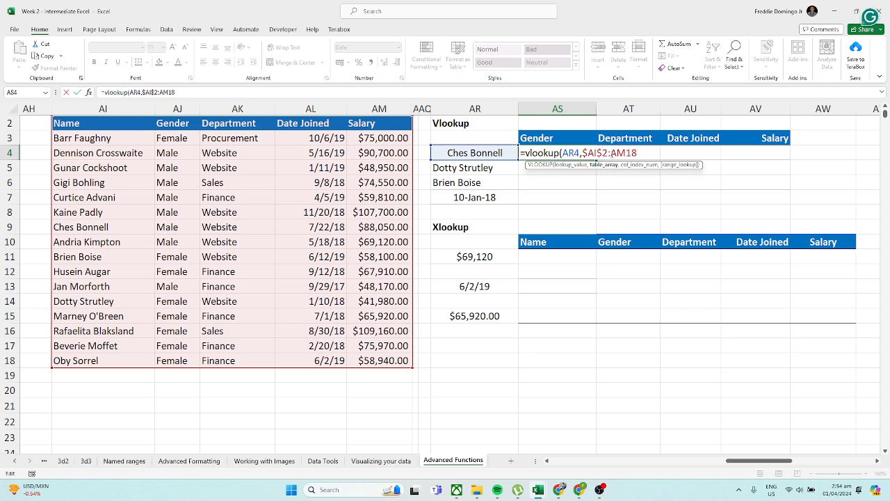
{"action": "type", "text": "$"}
{"action": "type", "text": "$AM$18"}
{"action": "type", "text": ","}
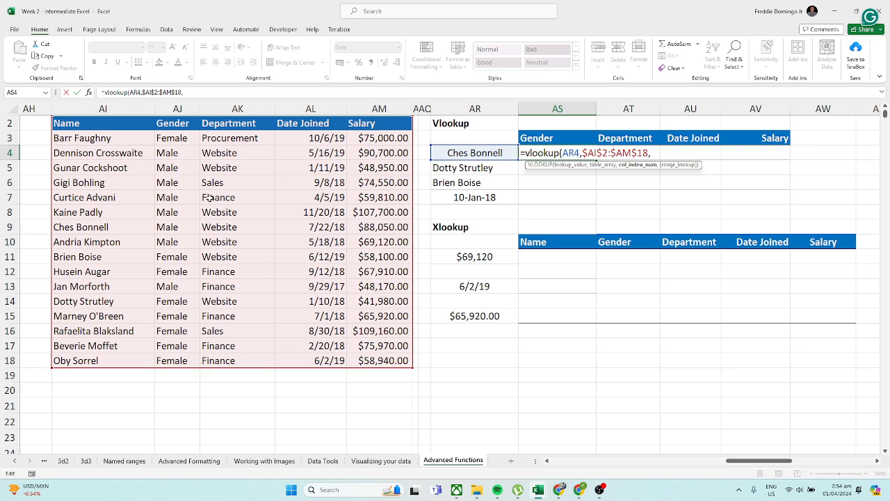
- Complete the AS4 formula with column index 2 and an empty range_lookup argument
{"action": "scroll", "coordinate": [210, 198], "scroll_direction": "up", "scroll_amount": 1}
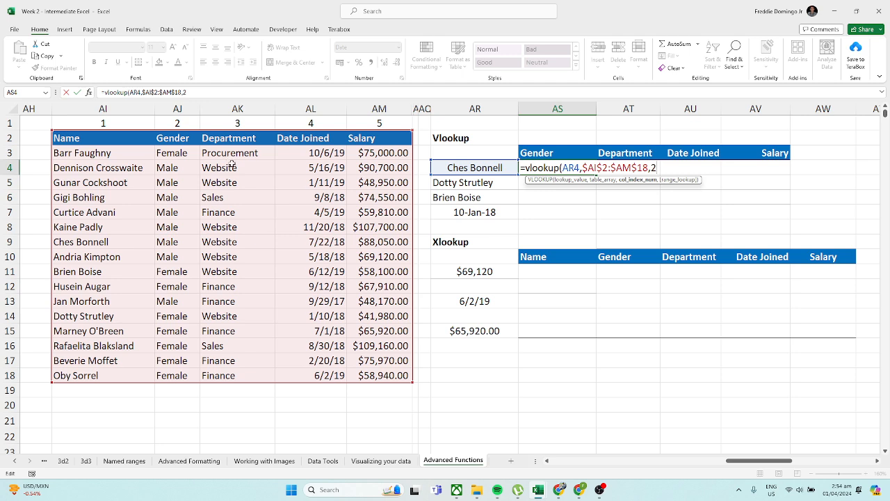
{"action": "type", "text": ","}
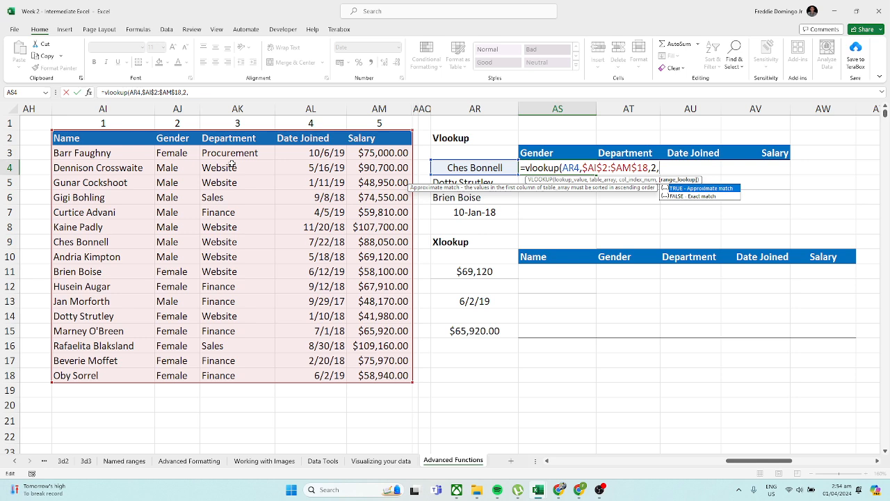
{"action": "key", "text": "Down"}
{"action": "key", "text": "Tab"}
{"action": "key", "text": "Return"}
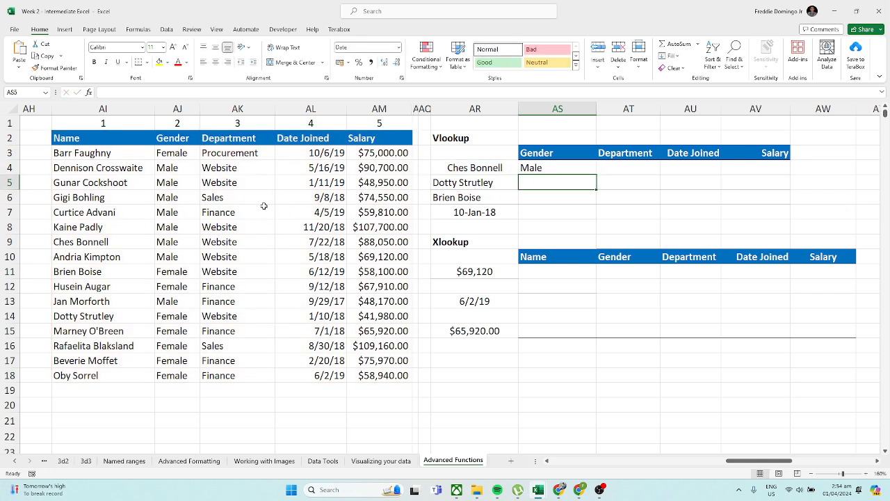
- Highlight the first lookup employee's record, AI9:AM9, with yellow fill
{"action": "left_click", "coordinate": [134, 241]}
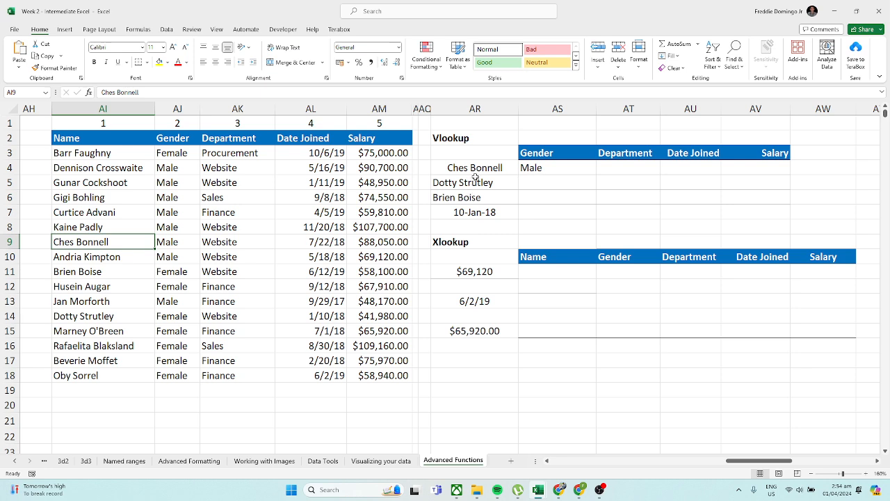
{"action": "left_click", "coordinate": [381, 241], "text": "shift"}
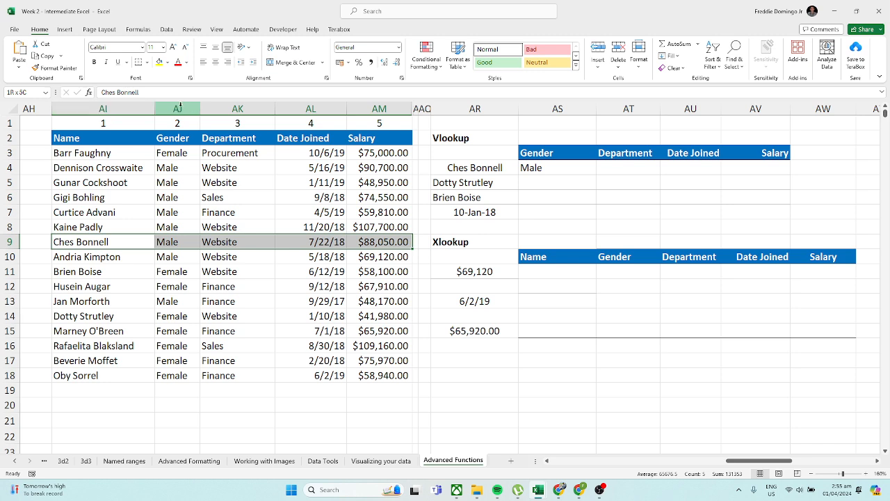
{"action": "left_click", "coordinate": [159, 61]}
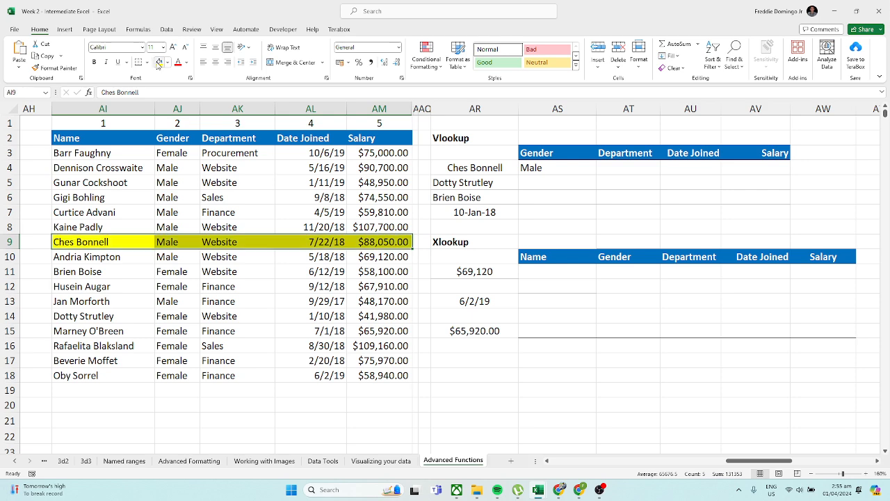
{"action": "left_click", "coordinate": [186, 240]}
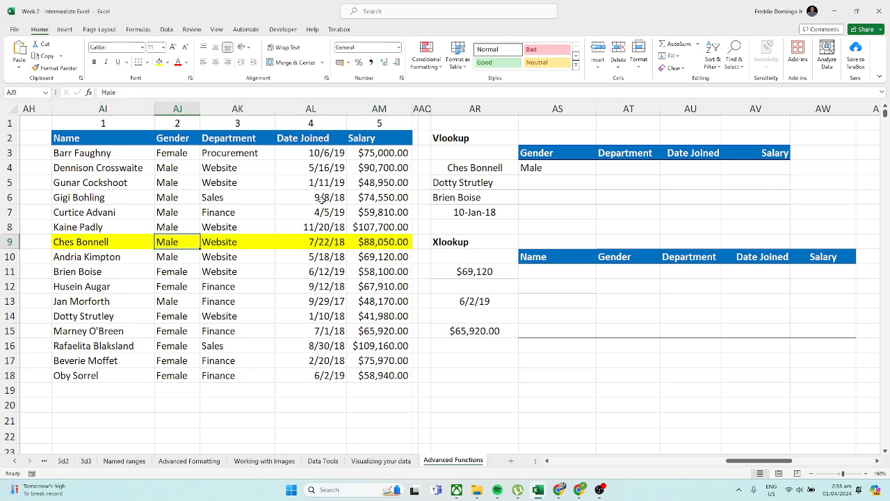
- Copy the Gender VLOOKUP formula from AS4 down through AS6
{"action": "left_click", "coordinate": [551, 170]}
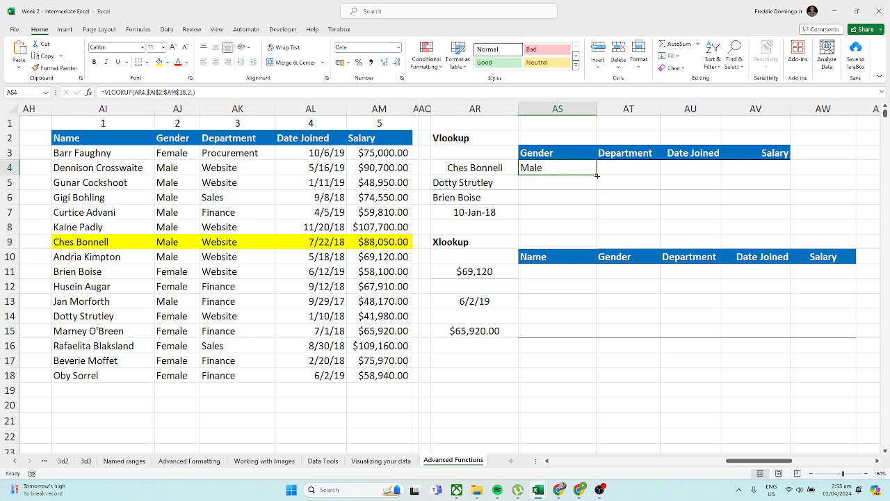
{"action": "left_click_drag", "start_coordinate": [595, 175], "coordinate": [595, 203]}
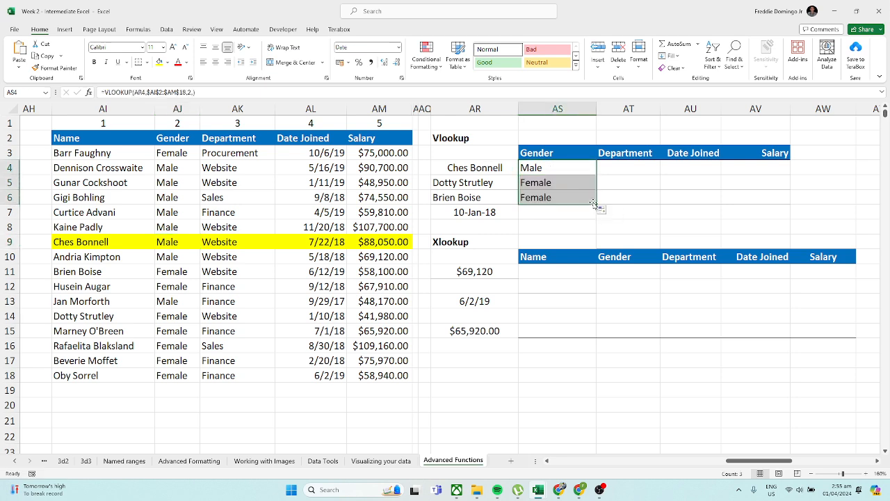
{"action": "left_click", "coordinate": [554, 183]}
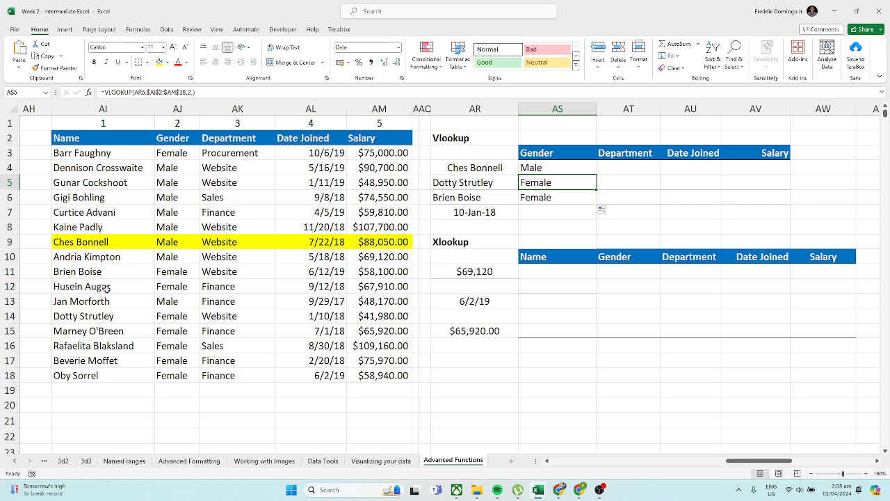
- Highlight the other two lookup employees' records, AI14:AM14 and AI11:AM11, with yellow fill
{"action": "left_click", "coordinate": [115, 315]}
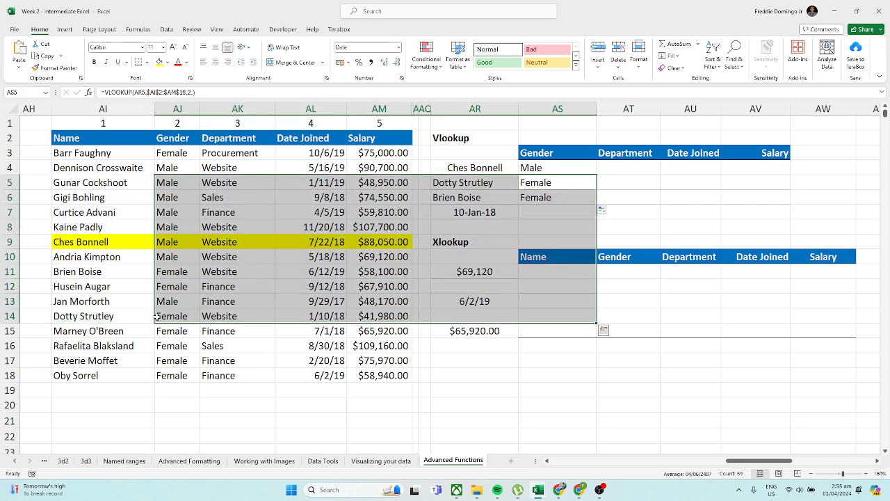
{"action": "left_click", "coordinate": [368, 318], "text": "shift"}
{"action": "left_click", "coordinate": [158, 62]}
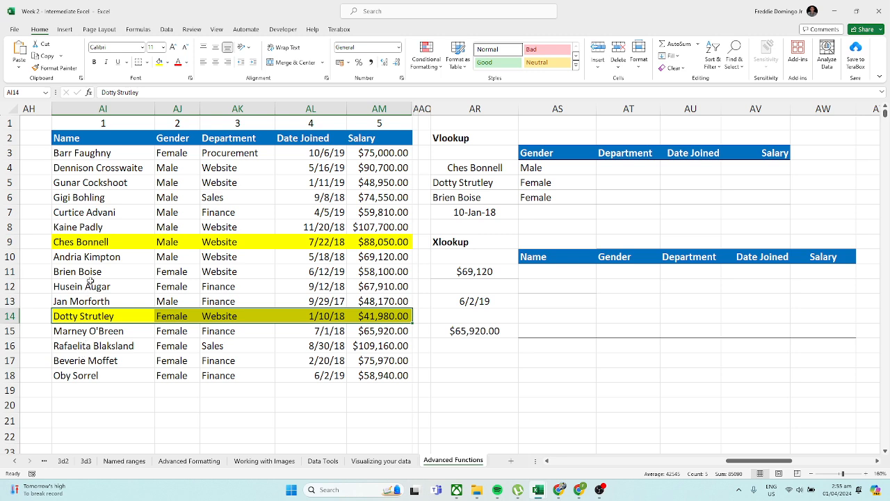
{"action": "left_click_drag", "start_coordinate": [90, 271], "coordinate": [371, 274]}
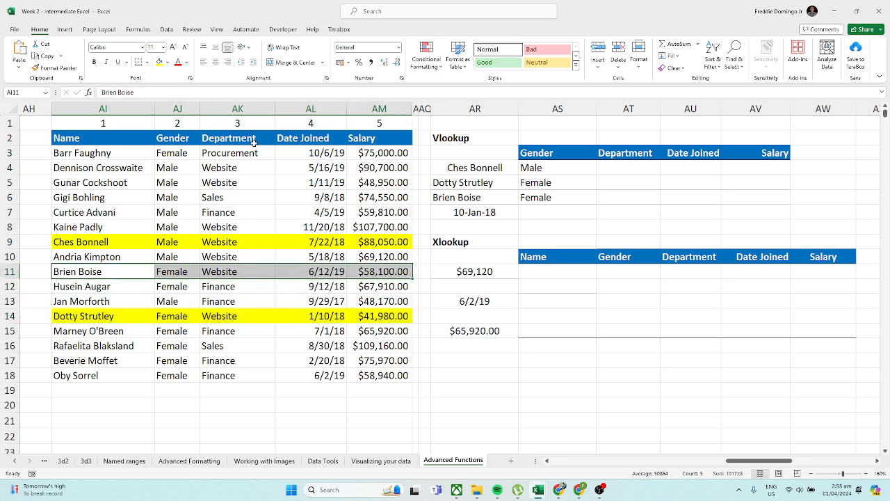
{"action": "left_click", "coordinate": [158, 62]}
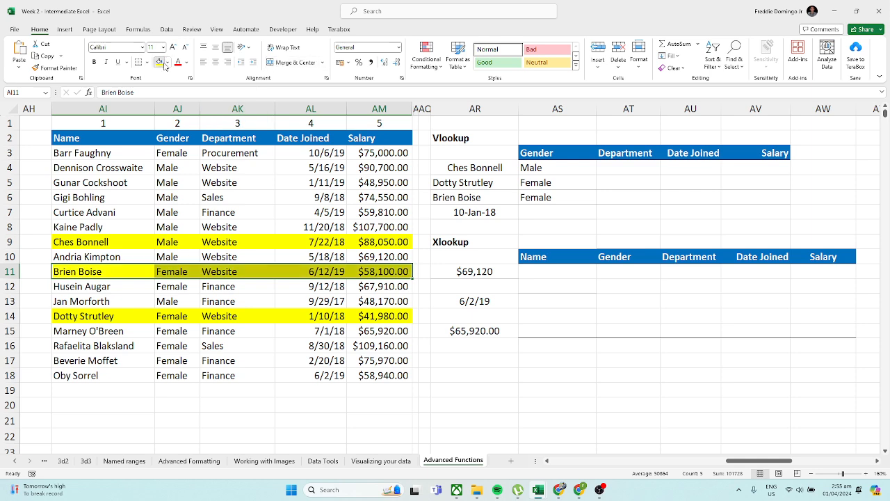
- Extend the Gender VLOOKUP formula from AS6 into AS7 for the date lookup value
{"action": "left_click", "coordinate": [567, 198]}
{"action": "left_click_drag", "start_coordinate": [595, 205], "coordinate": [596, 215]}
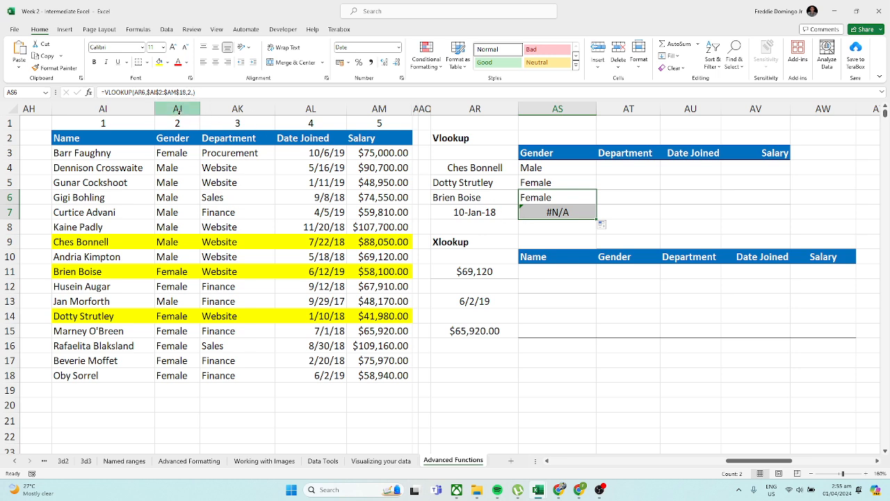
{"action": "left_click", "coordinate": [142, 92]}
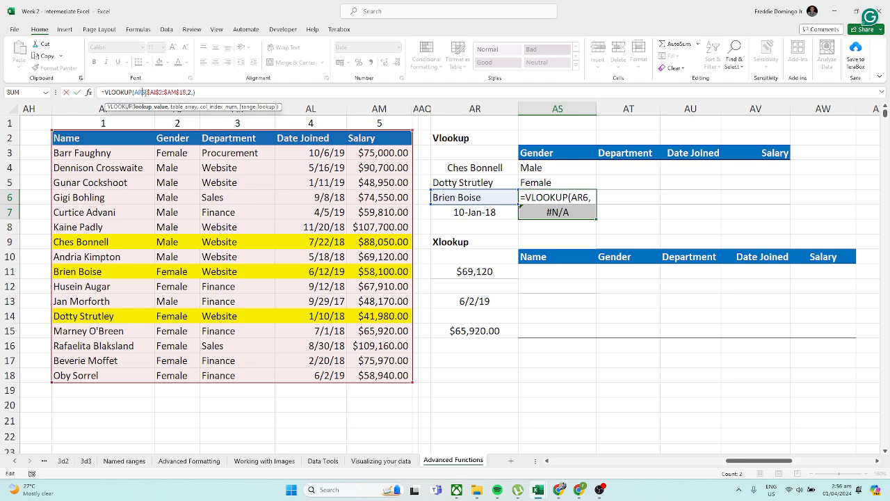
{"action": "key", "text": "Escape"}
- Inspect the lookup value and table range referenced by the VLOOKUP formula in AS7
{"action": "left_click", "coordinate": [569, 211]}
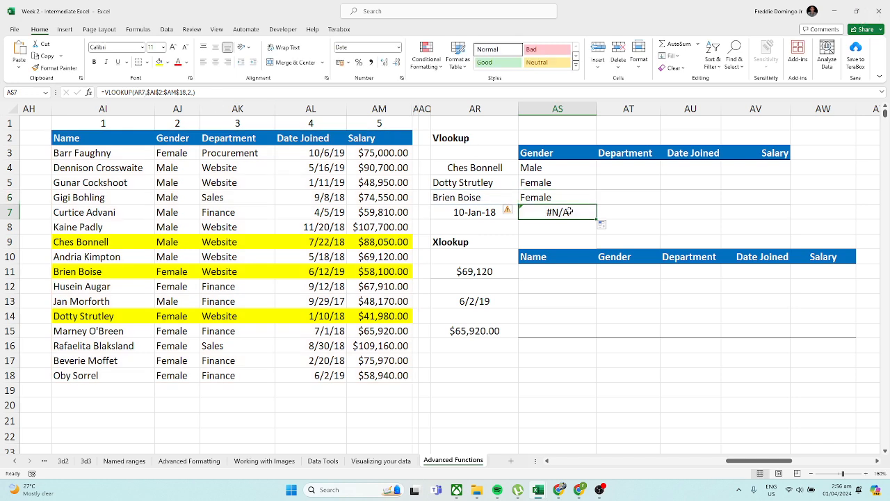
{"action": "left_click", "coordinate": [137, 92]}
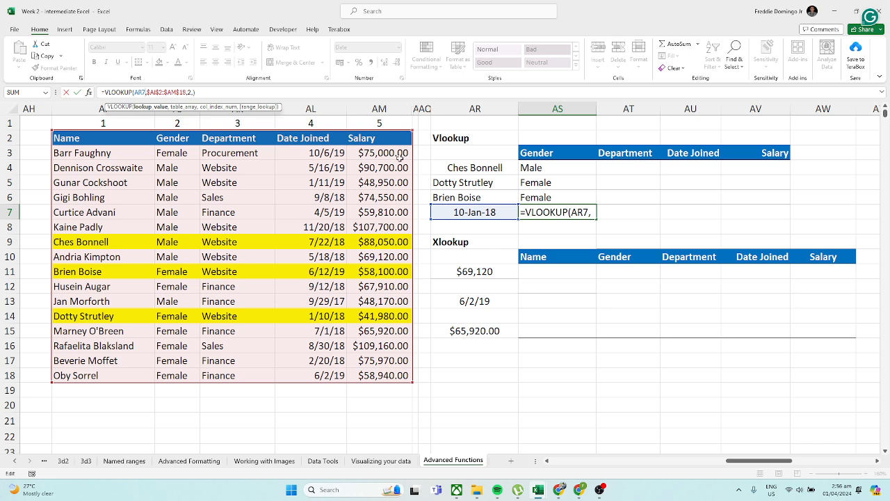
{"action": "key", "text": "ctrl+Return"}
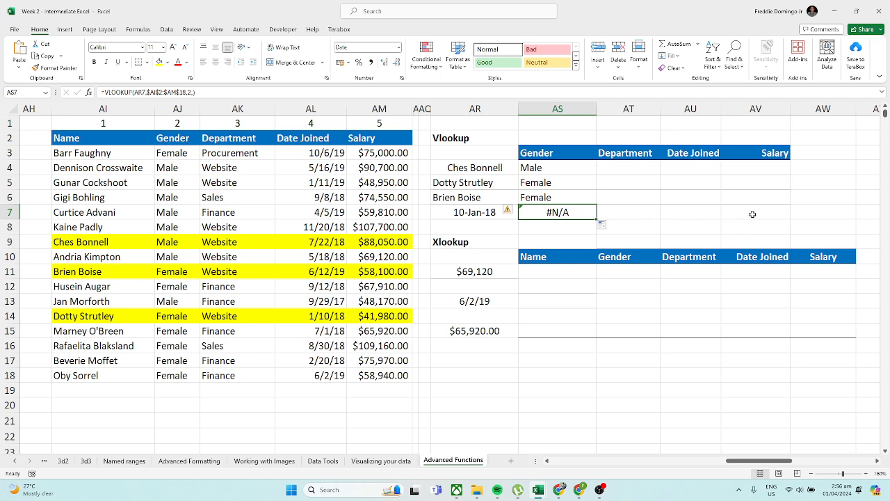
- Apply red font color to the date lookup row's result cells, AS7:AV7
{"action": "left_click", "coordinate": [752, 214], "text": "shift"}
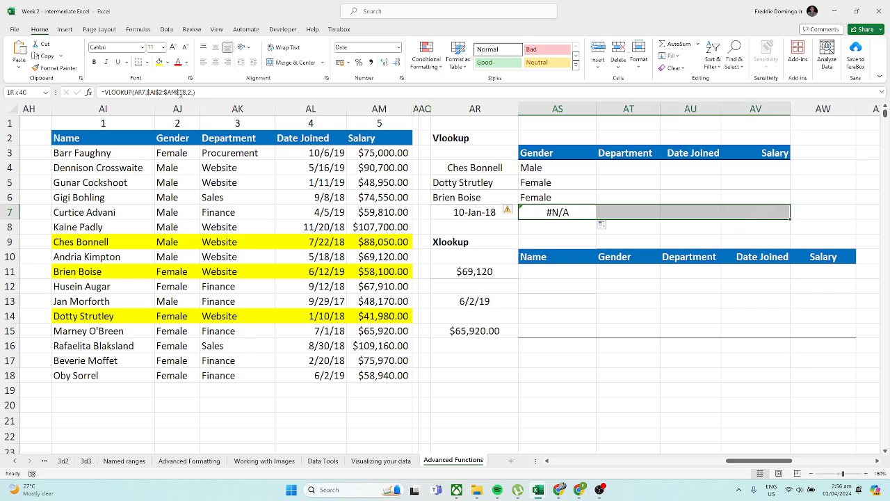
{"action": "left_click", "coordinate": [178, 62]}
- Begin a Department VLOOKUP formula in AT4 with lookup value AR4 and table range AI2:AM18
{"action": "left_click", "coordinate": [607, 169]}
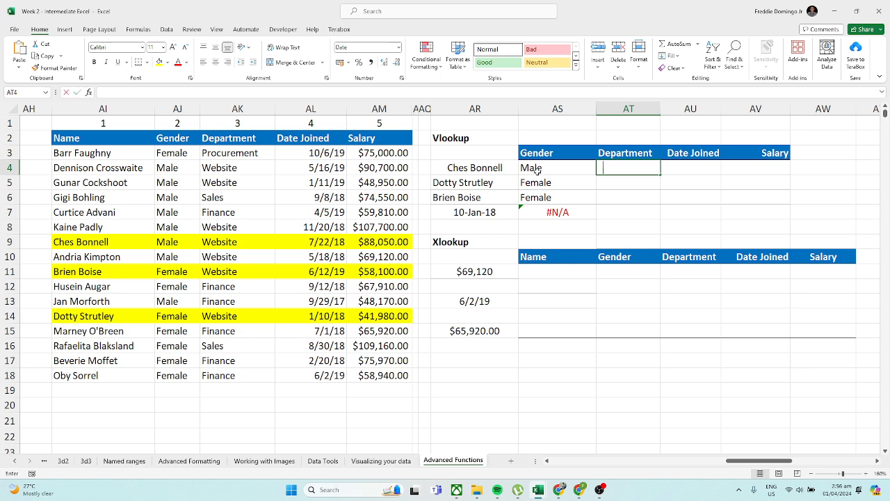
{"action": "type", "text": "=vlook"}
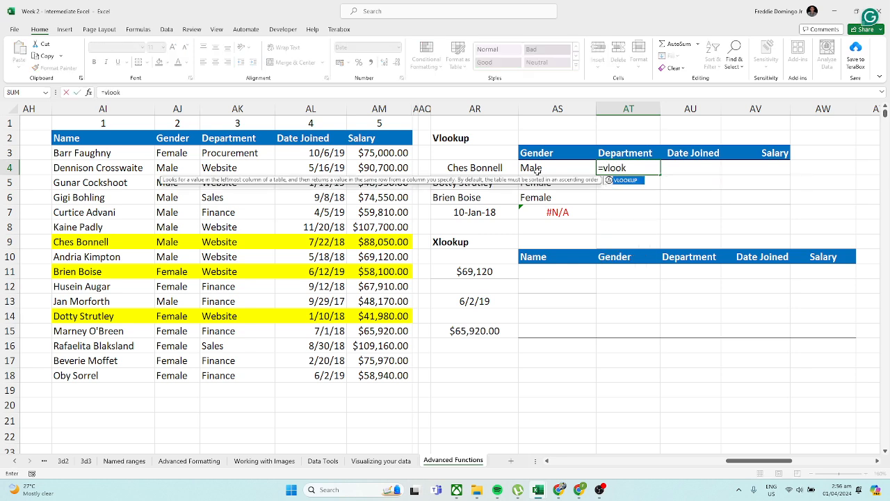
{"action": "type", "text": "up("}
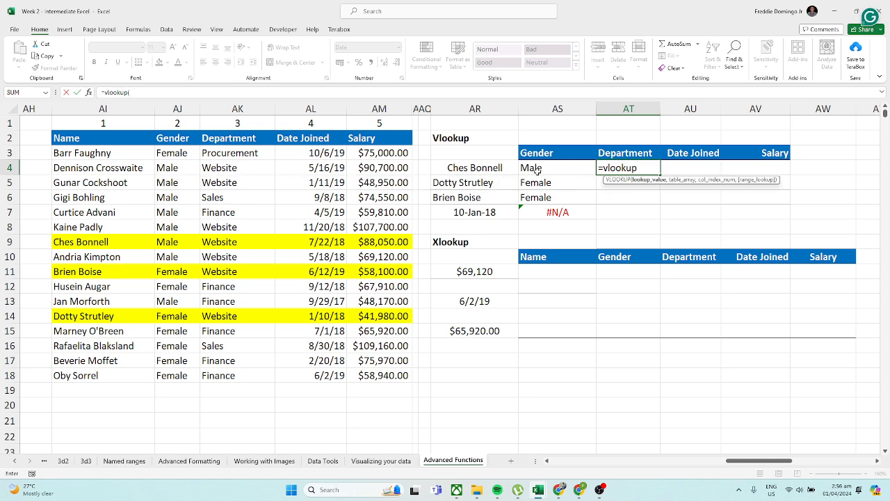
{"action": "left_click", "coordinate": [483, 169]}
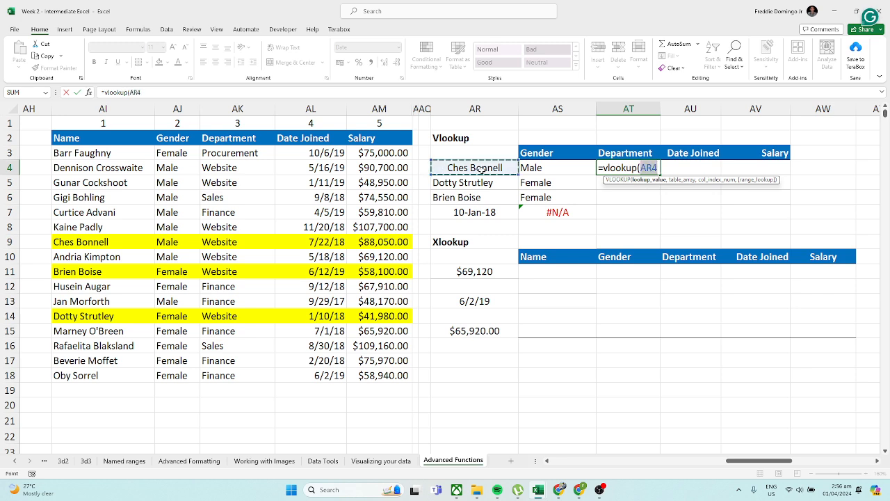
{"action": "type", "text": ","}
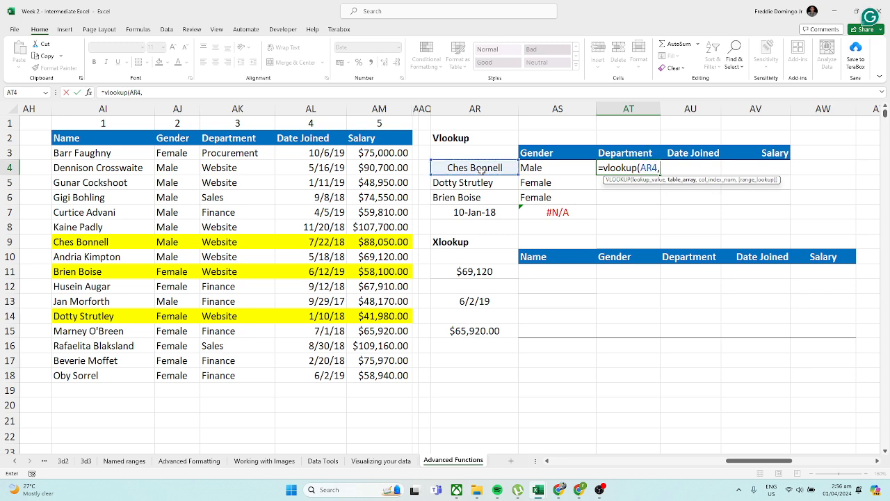
{"action": "left_click", "coordinate": [101, 144]}
{"action": "left_click_drag", "start_coordinate": [101, 144], "coordinate": [388, 377]}
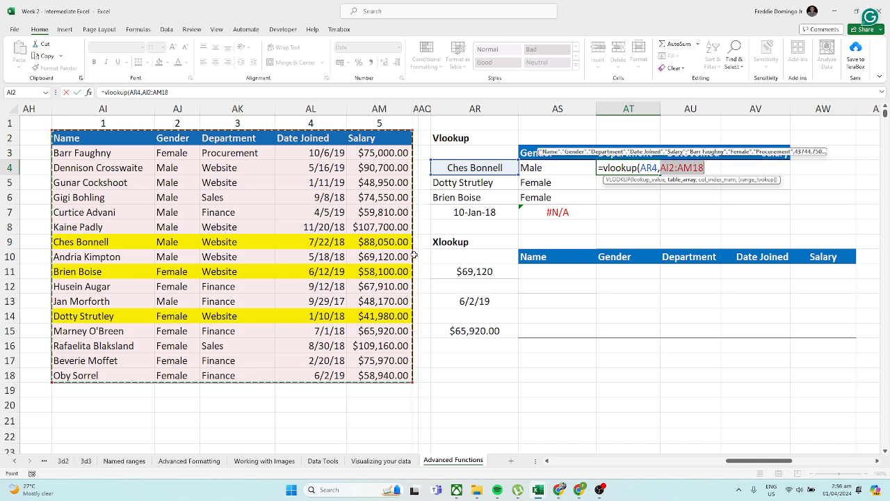
{"action": "left_click", "coordinate": [143, 92]}
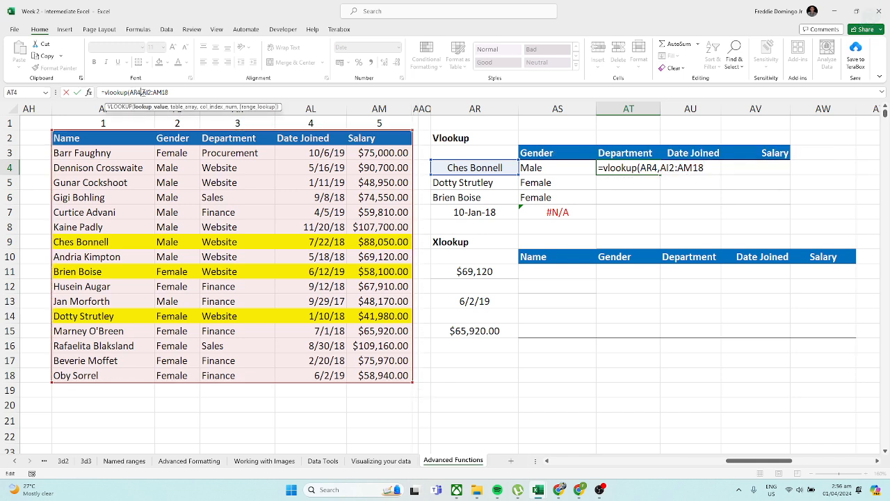
{"action": "type", "text": "$"}
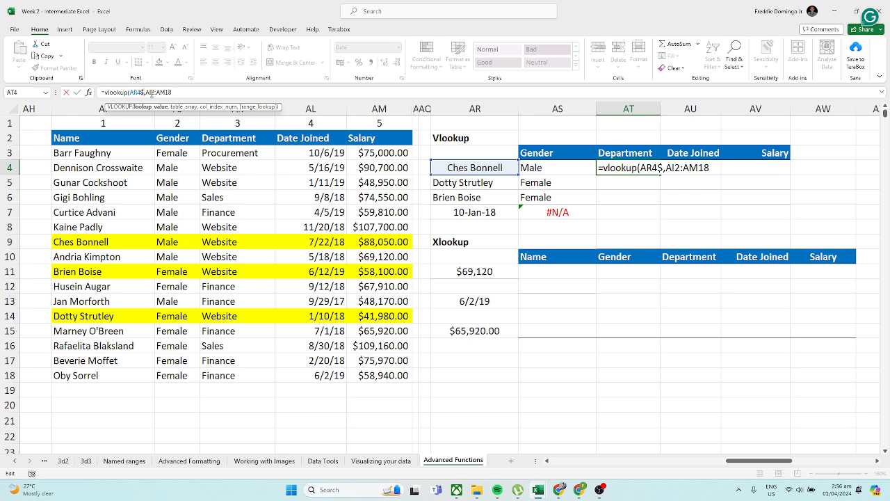
{"action": "key", "text": "BackSpace"}
{"action": "key", "text": "Right"}
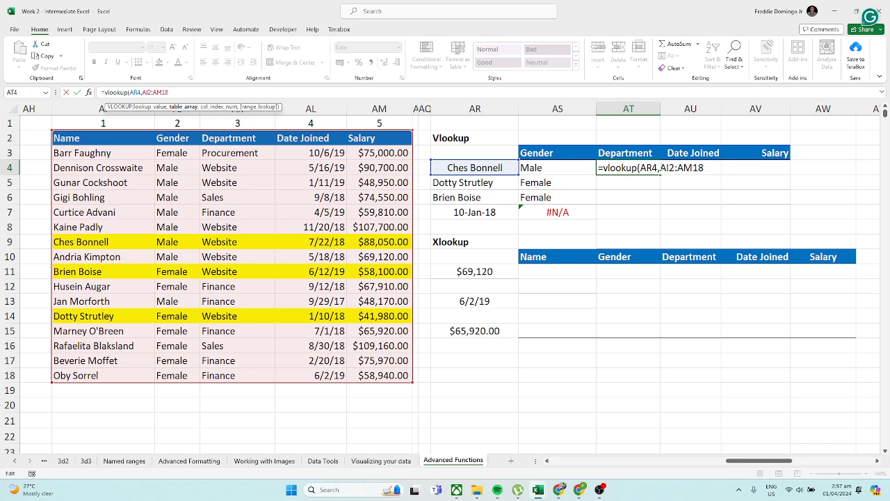
- Make the table range in the AT4 formula absolute as $AI$2:$AM$18, followed by a comma
{"action": "left_click", "coordinate": [659, 167]}
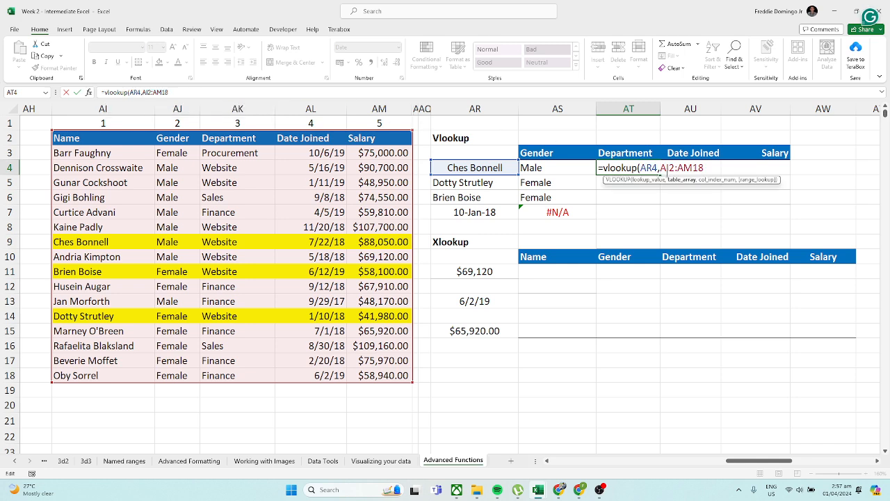
{"action": "type", "text": "$"}
{"action": "left_click", "coordinate": [676, 167]}
{"action": "type", "text": "$"}
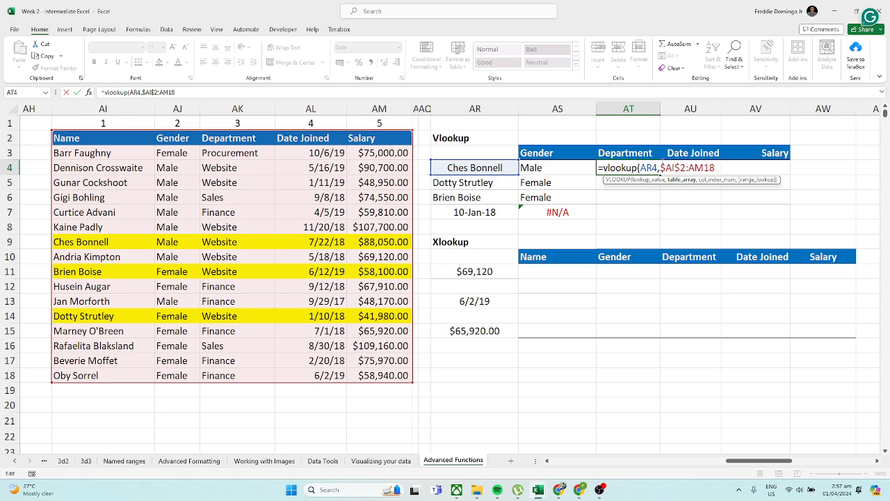
{"action": "left_click", "coordinate": [690, 168]}
{"action": "type", "text": "$"}
{"action": "left_click", "coordinate": [710, 168]}
{"action": "type", "text": "$AM$"}
{"action": "left_click", "coordinate": [731, 168]}
{"action": "type", "text": ","}
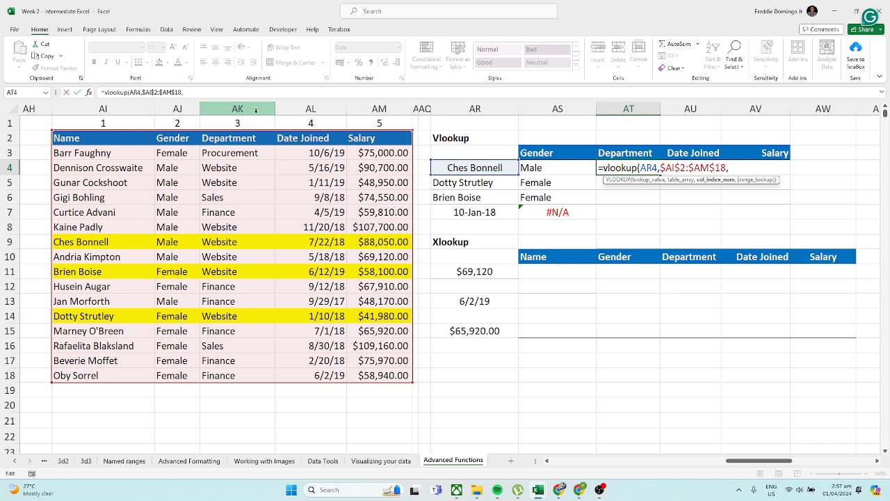
{"action": "key", "text": "Page_Down"}
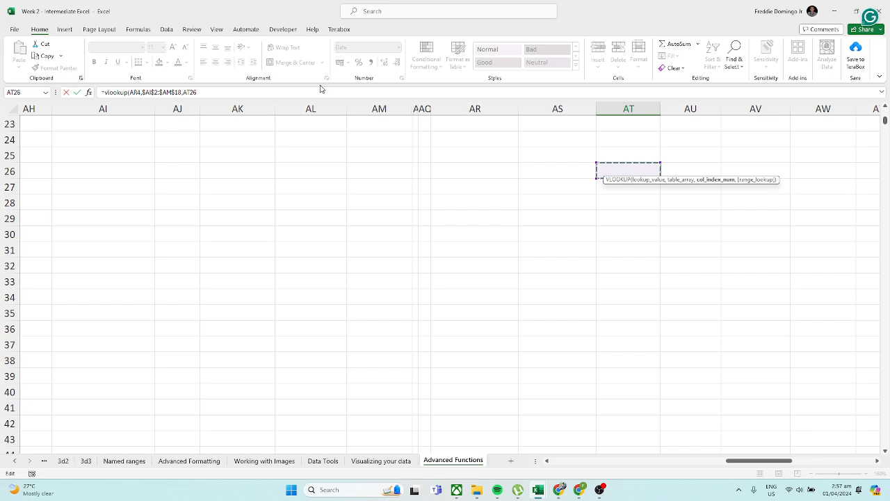
{"action": "left_click", "coordinate": [288, 92]}
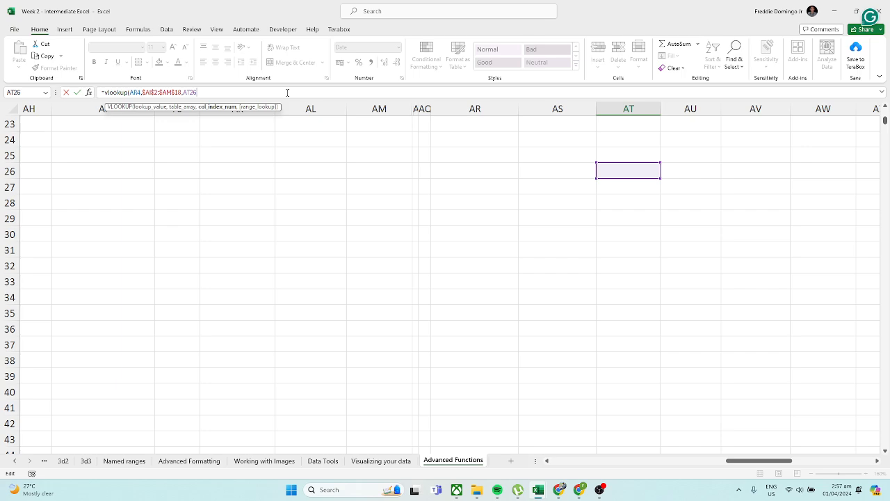
{"action": "key", "text": "BackSpace"}
{"action": "key", "text": "BackSpace"}
{"action": "key", "text": "BackSpace"}
{"action": "key", "text": "BackSpace"}
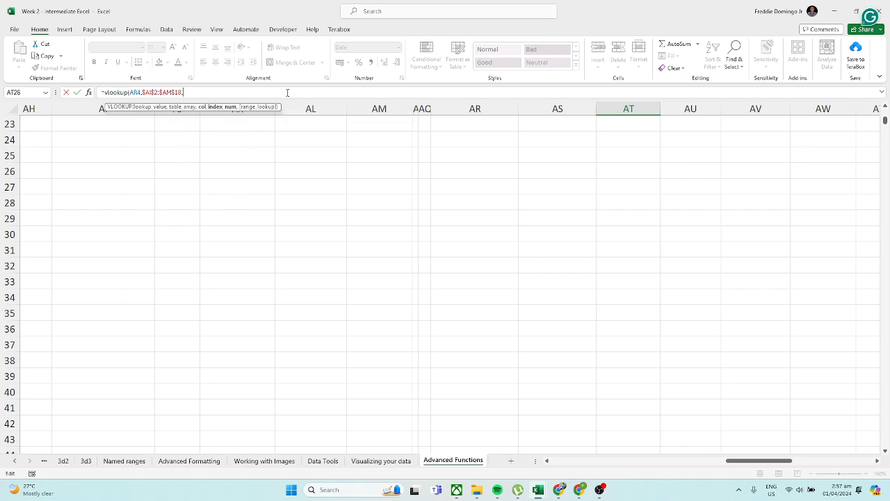
{"action": "mouse_move", "coordinate": [758, 461]}
{"action": "left_mouse_down"}
{"action": "mouse_move", "coordinate": [614, 460]}
{"action": "mouse_move", "coordinate": [767, 459]}
{"action": "left_mouse_up"}
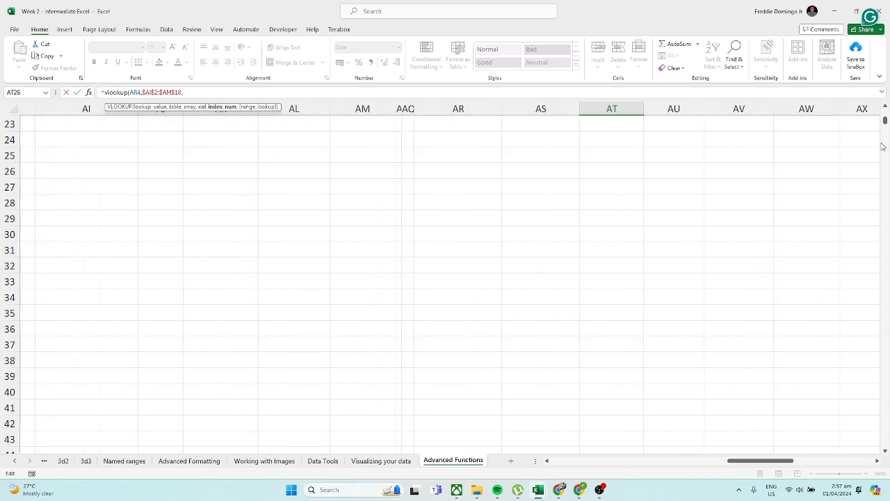
{"action": "scroll", "coordinate": [884, 127], "scroll_direction": "up", "scroll_amount": 7}
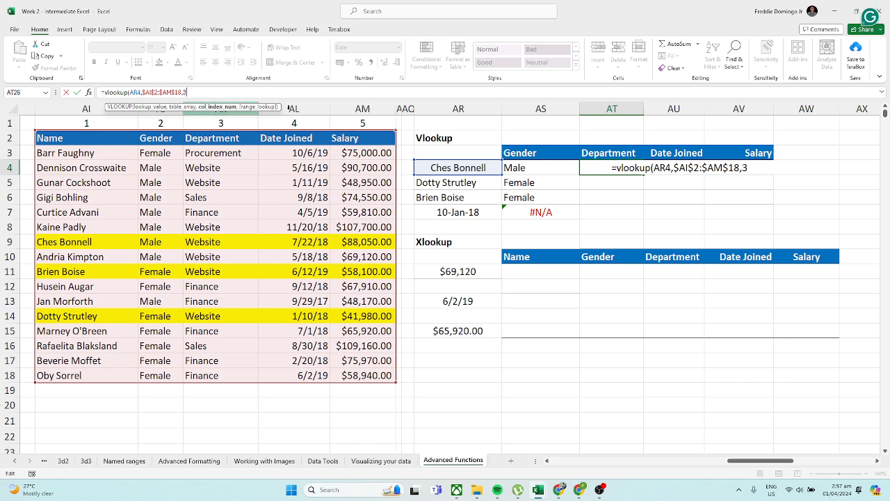
- Complete the Department VLOOKUP in AT4 with column index 3 and FALSE for an exact match
{"action": "type", "text": ","}
{"action": "type", "text": "fal"}
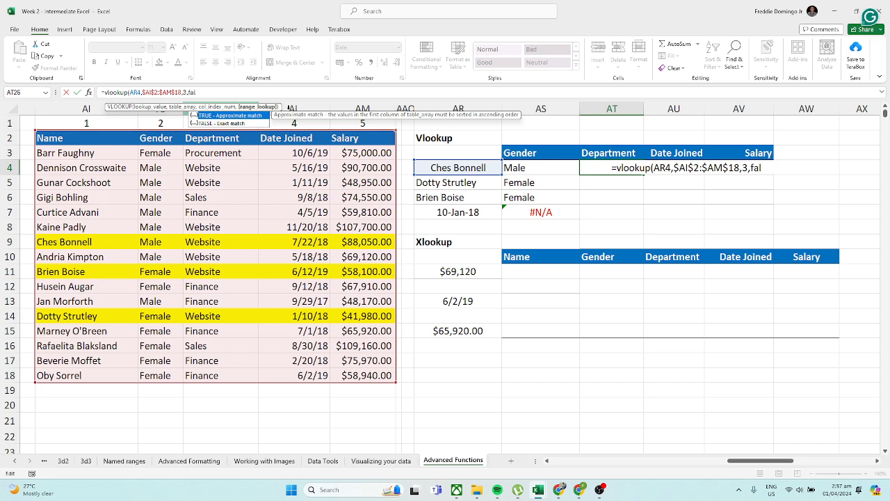
{"action": "type", "text": "se)"}
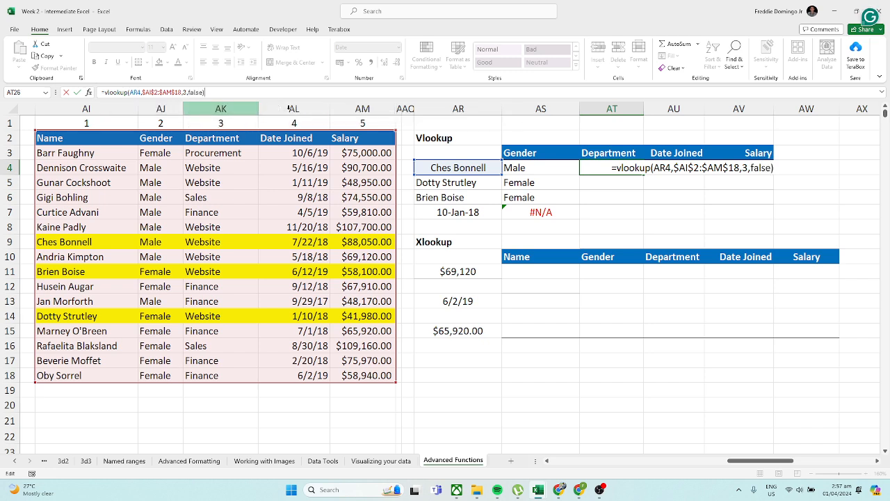
{"action": "key", "text": "Return"}
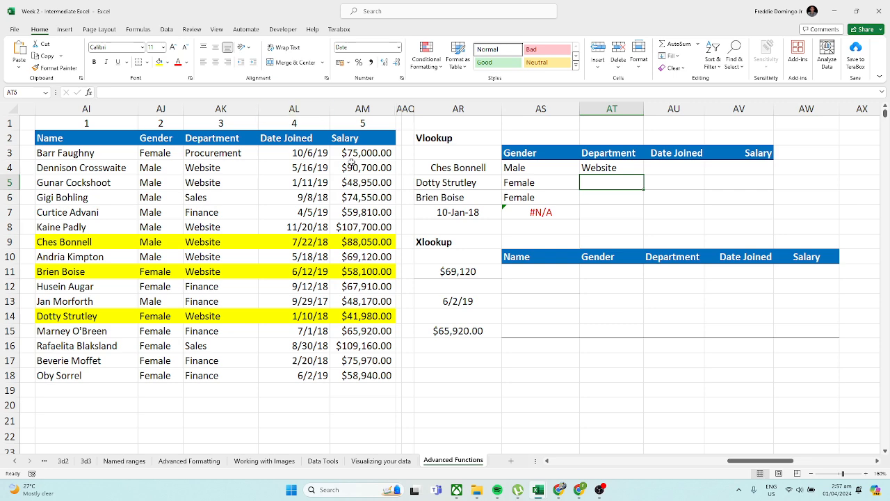
- Apply red font color to the matching Department entry in AK9 of the employee table
{"action": "left_click", "coordinate": [240, 240]}
{"action": "left_click", "coordinate": [177, 62]}
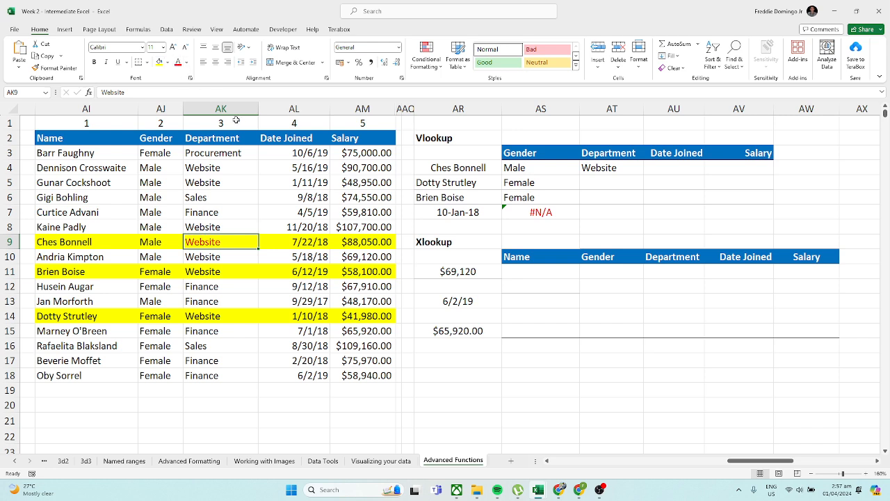
- Copy the Department VLOOKUP formula from AT4 into AT5 and AT6
{"action": "left_click", "coordinate": [576, 170]}
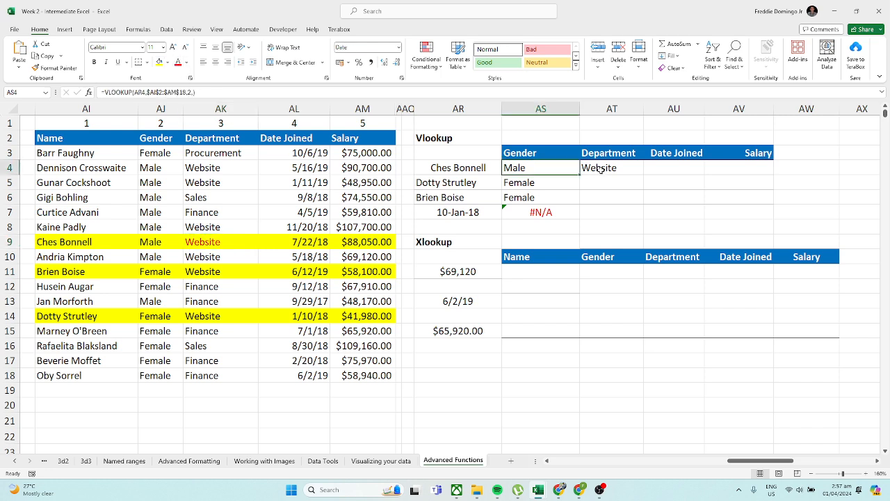
{"action": "left_click", "coordinate": [611, 169]}
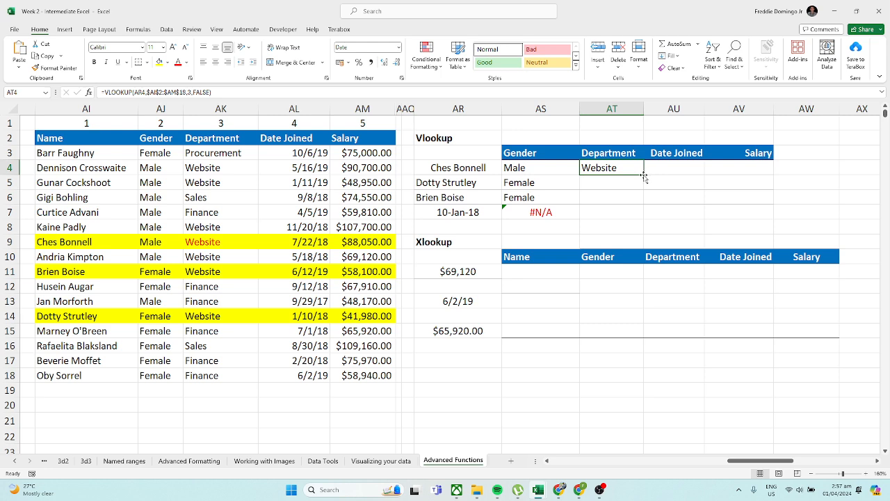
{"action": "mouse_move", "coordinate": [644, 177]}
{"action": "left_mouse_down"}
{"action": "mouse_move", "coordinate": [644, 215]}
{"action": "mouse_move", "coordinate": [644, 173]}
{"action": "left_mouse_up"}
{"action": "key", "text": "ctrl+c"}
{"action": "left_click", "coordinate": [629, 182]}
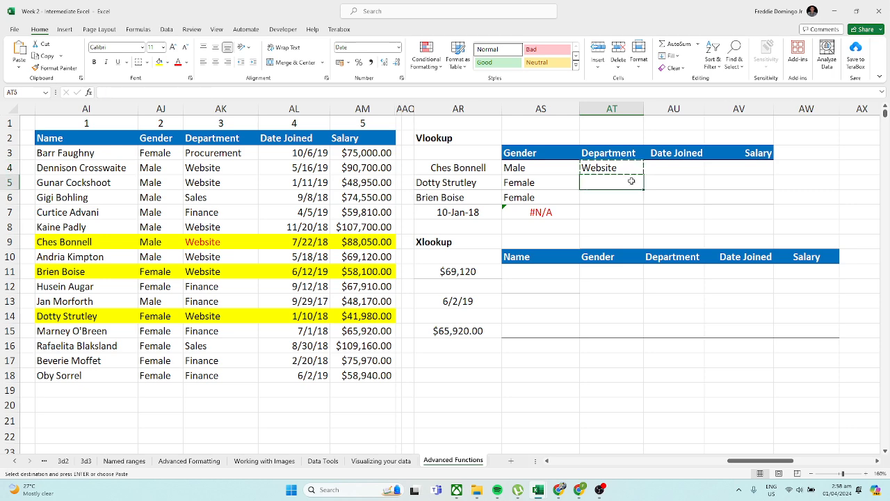
{"action": "key", "text": "ctrl+v"}
{"action": "left_click", "coordinate": [626, 193]}
{"action": "key", "text": "ctrl+v"}
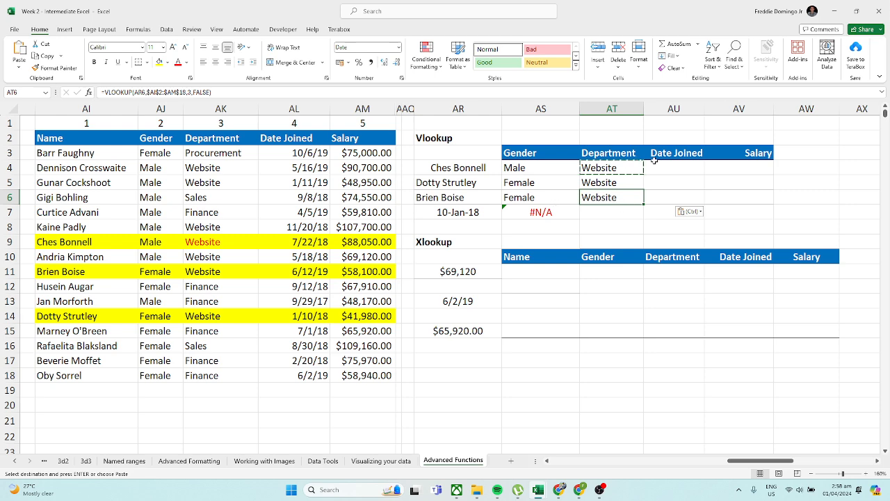
- Begin a Date Joined VLOOKUP formula in AU4 with lookup value AR4 and table range AI2:AM18
{"action": "key", "text": "Up"}
{"action": "key", "text": "Up"}
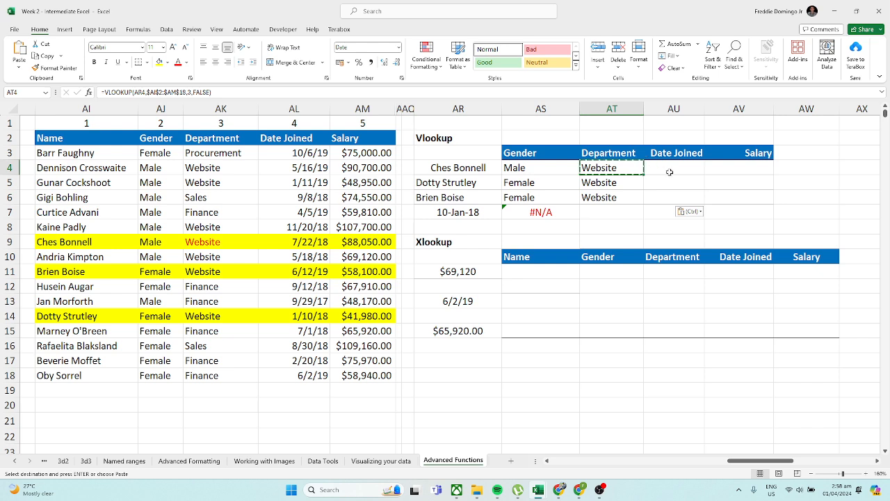
{"action": "left_click", "coordinate": [669, 172]}
{"action": "type", "text": "="}
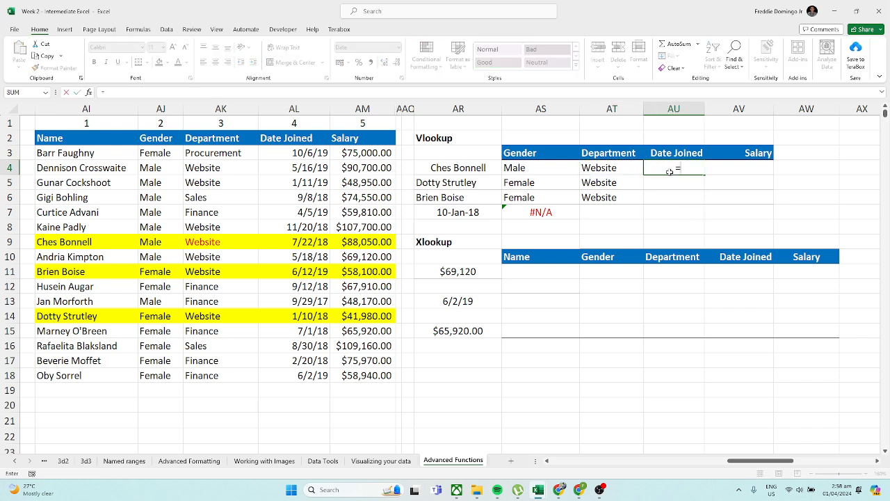
{"action": "type", "text": "vlook"}
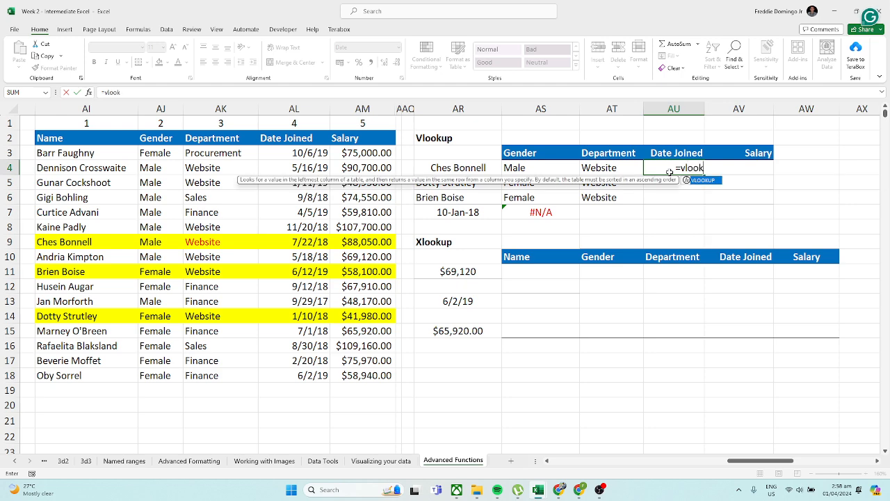
{"action": "type", "text": "up("}
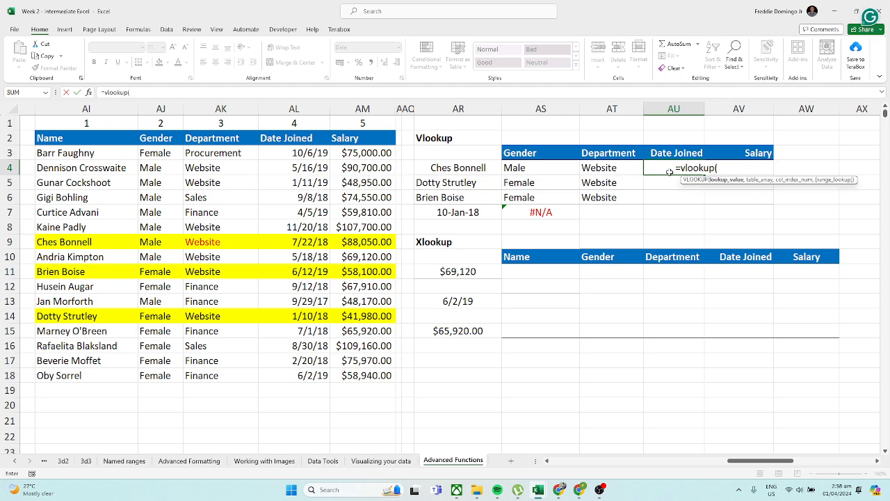
{"action": "left_click", "coordinate": [457, 167]}
{"action": "type", "text": ","}
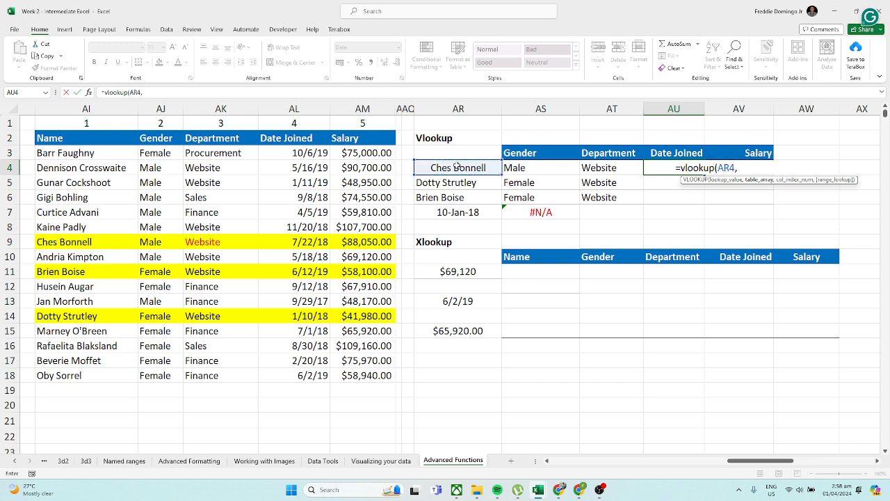
{"action": "left_click_drag", "start_coordinate": [74, 136], "coordinate": [370, 372]}
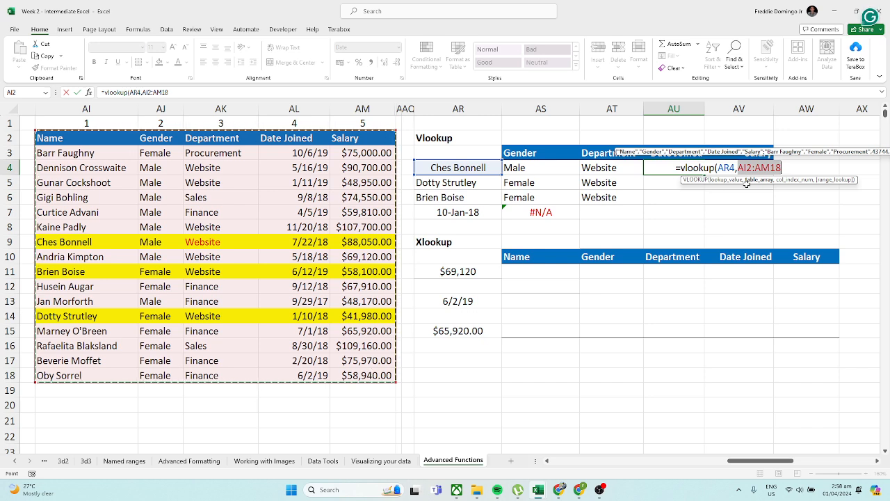
- Make the table range in the AU4 formula absolute as $AI$2:$AM$18 and enter column index 4
{"action": "left_click", "coordinate": [729, 167]}
{"action": "left_click", "coordinate": [735, 168]}
{"action": "type", "text": "$"}
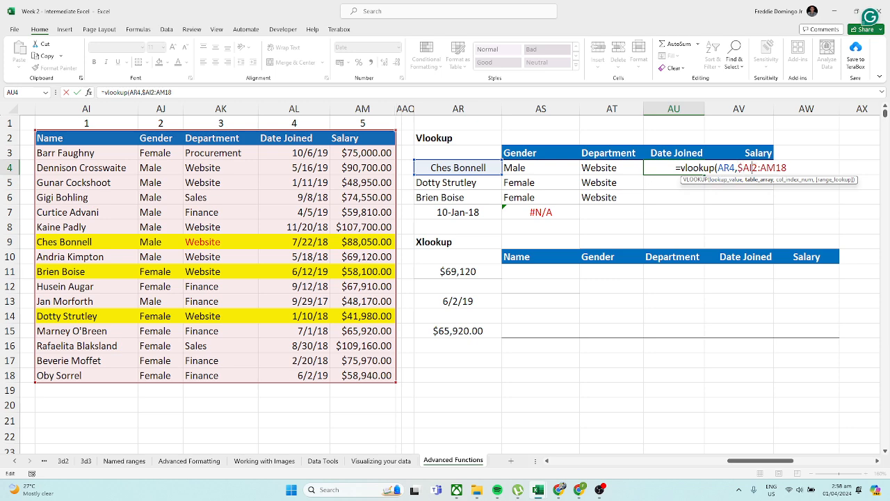
{"action": "left_click", "coordinate": [754, 167]}
{"action": "type", "text": "$"}
{"action": "left_click", "coordinate": [767, 167]}
{"action": "type", "text": "$"}
{"action": "left_click", "coordinate": [788, 167]}
{"action": "type", "text": "$18"}
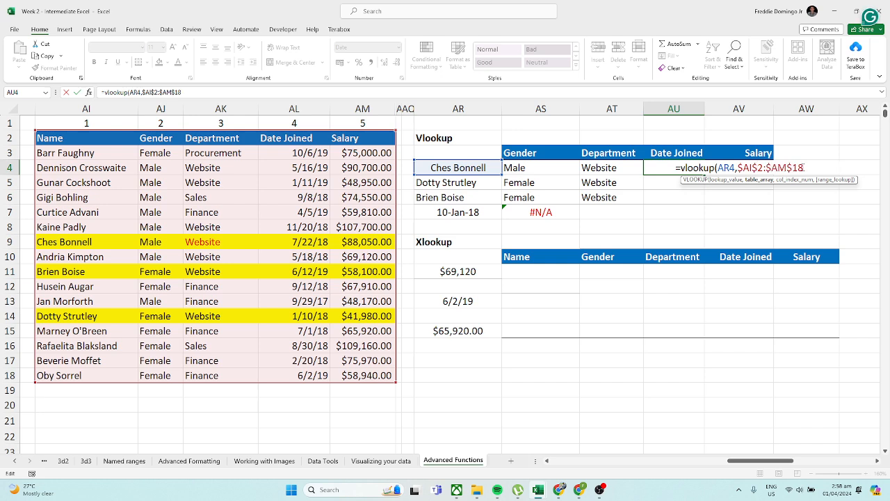
{"action": "type", "text": ","}
{"action": "key", "text": "Num_Lock"}
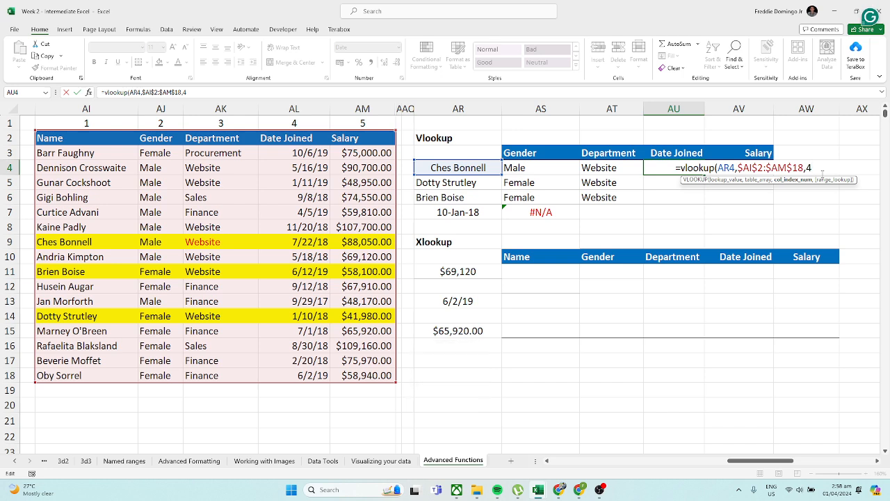
- Complete the Date Joined VLOOKUP formula in AU4 with FALSE for an exact match
{"action": "type", "text": ",flase"}
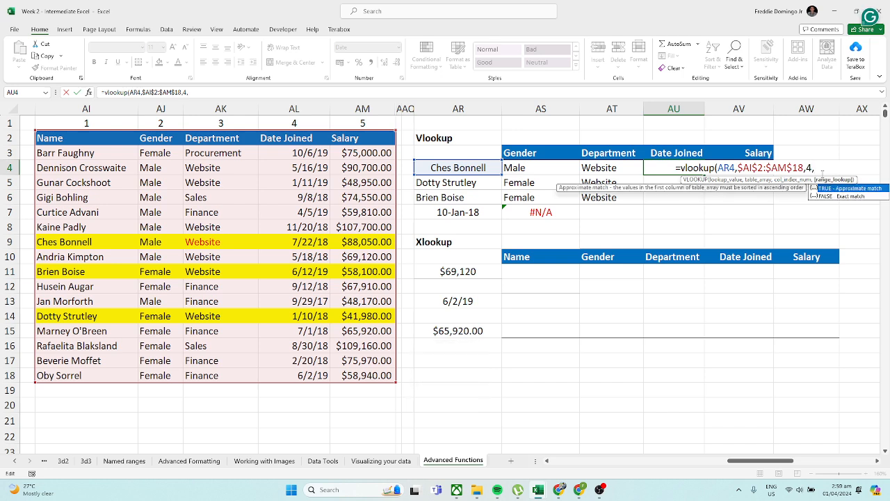
{"action": "key", "text": "BackSpace"}
{"action": "key", "text": "BackSpace"}
{"action": "key", "text": "BackSpace"}
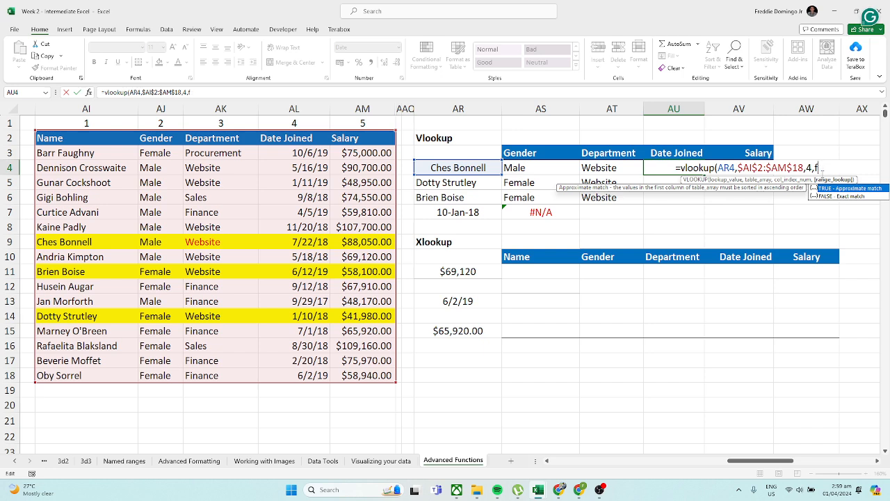
{"action": "type", "text": "alse"}
{"action": "key", "text": "Return"}
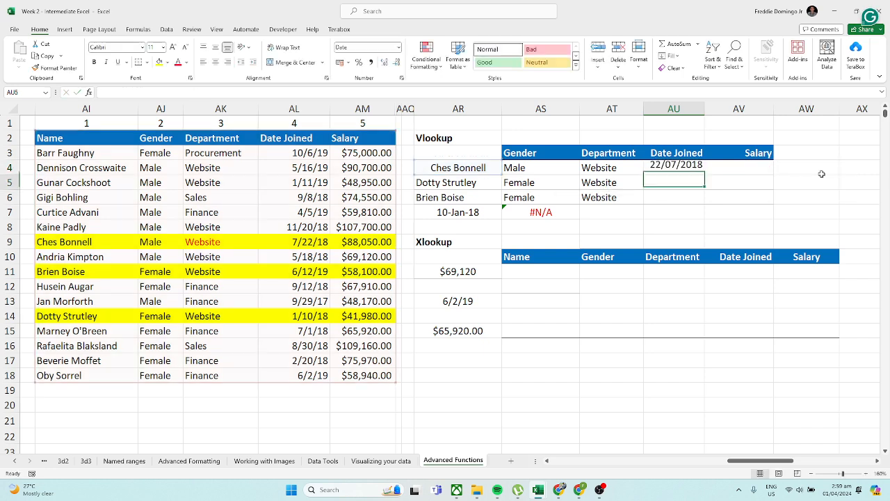
- Copy the Date Joined VLOOKUP formula from AU4 into AU5 and AU6
{"action": "left_click", "coordinate": [672, 168]}
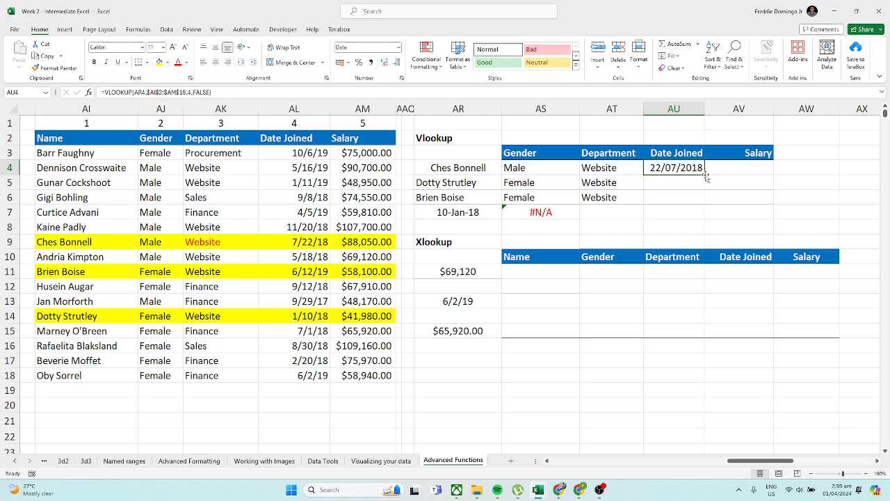
{"action": "key", "text": "ctrl+c"}
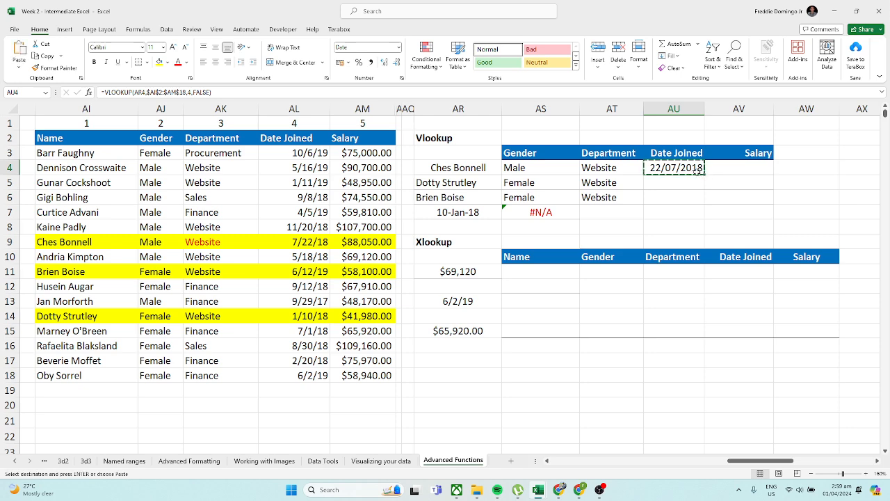
{"action": "left_click", "coordinate": [693, 182]}
{"action": "key", "text": "ctrl+v"}
{"action": "left_click", "coordinate": [688, 198]}
{"action": "key", "text": "ctrl+v"}
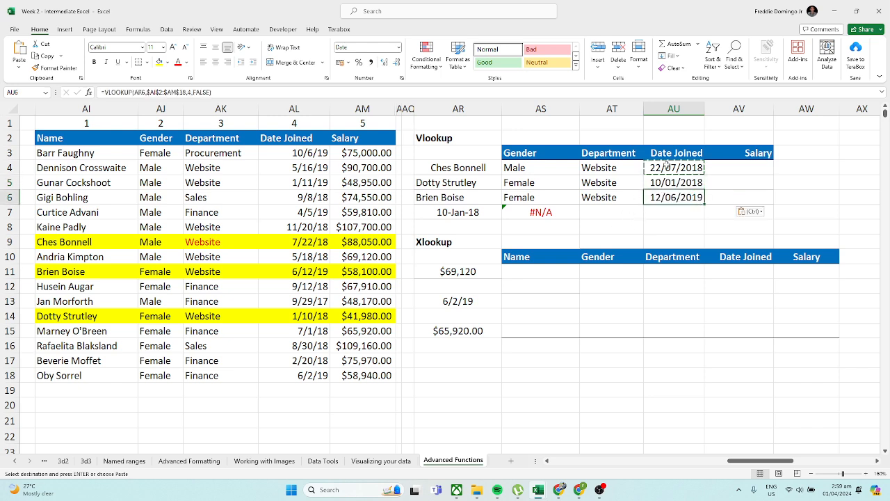
- Format the Date Joined results in AU4:AU6 with the 3/14/2012 date type
{"action": "left_click", "coordinate": [635, 167], "text": "shift"}
{"action": "left_click", "coordinate": [635, 168]}
{"action": "left_click", "coordinate": [679, 168]}
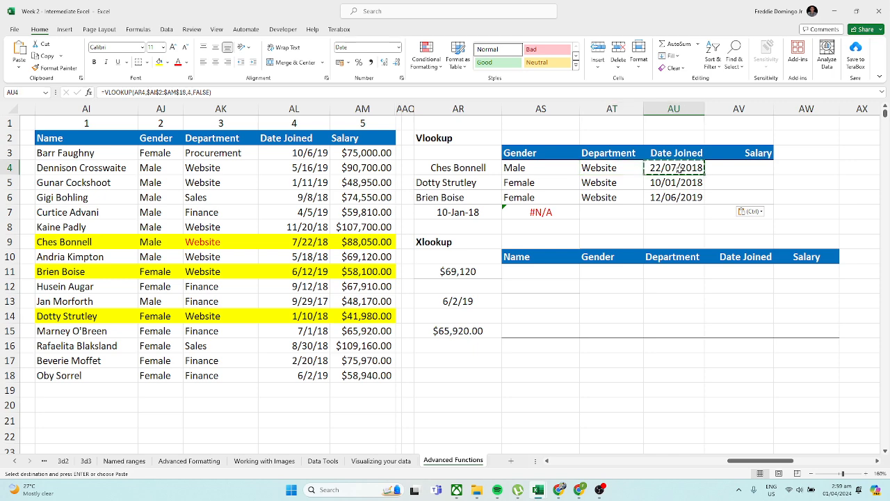
{"action": "left_click_drag", "start_coordinate": [680, 168], "coordinate": [679, 196]}
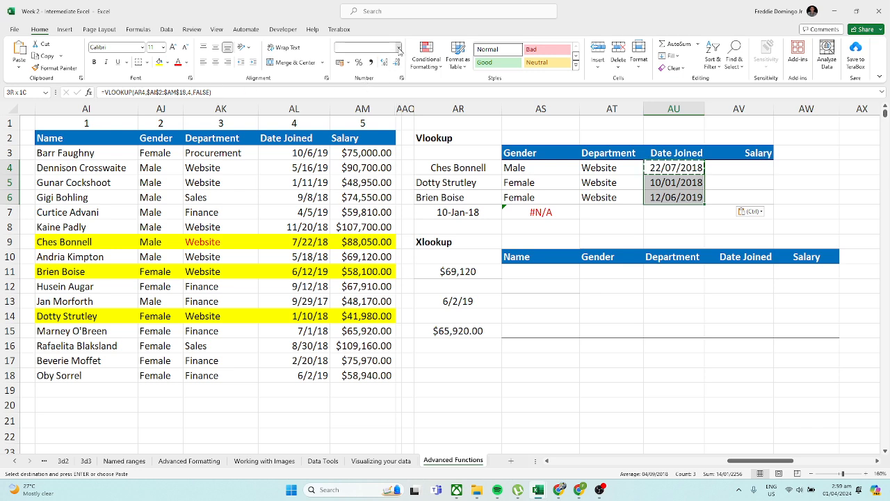
{"action": "left_click", "coordinate": [398, 47]}
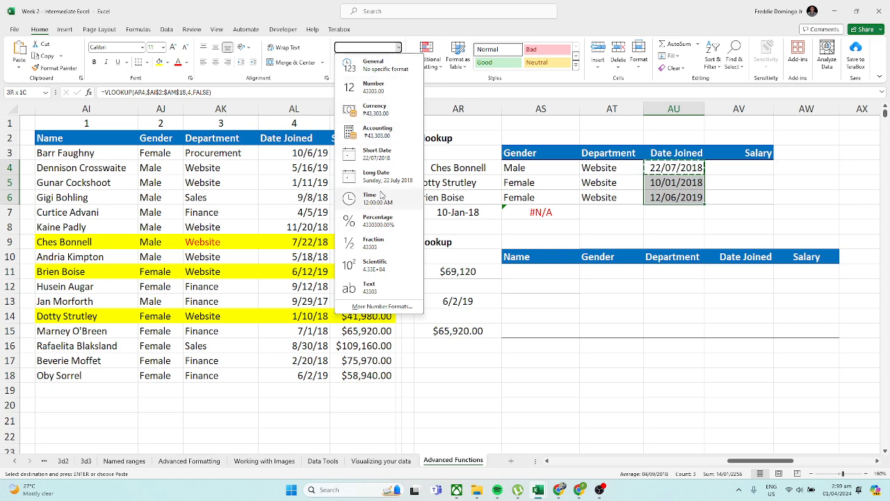
{"action": "left_click", "coordinate": [382, 306]}
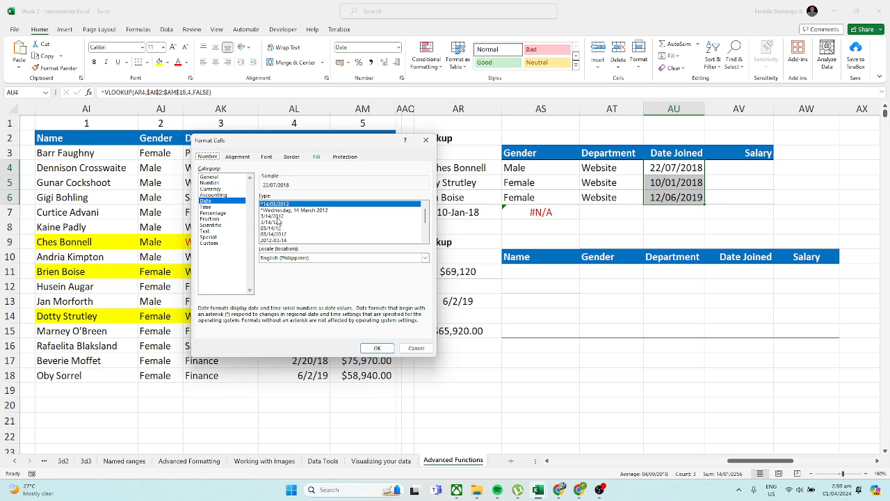
{"action": "left_click", "coordinate": [281, 217]}
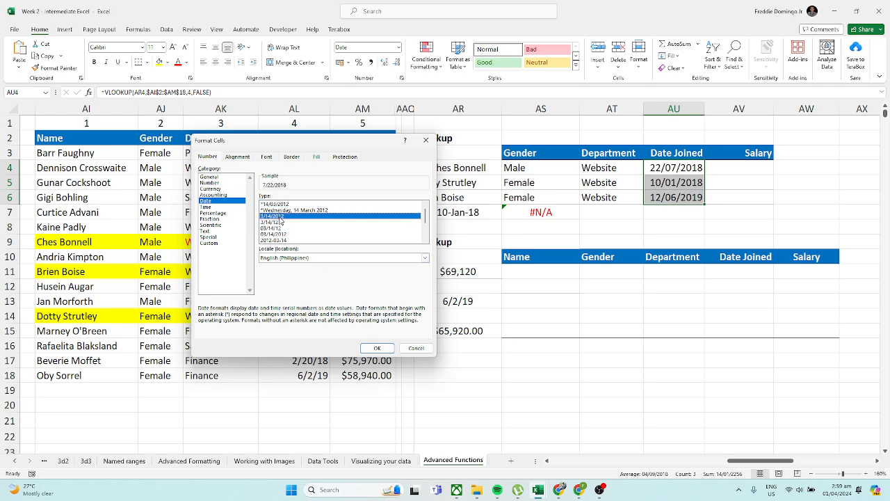
{"action": "key", "text": "Return"}
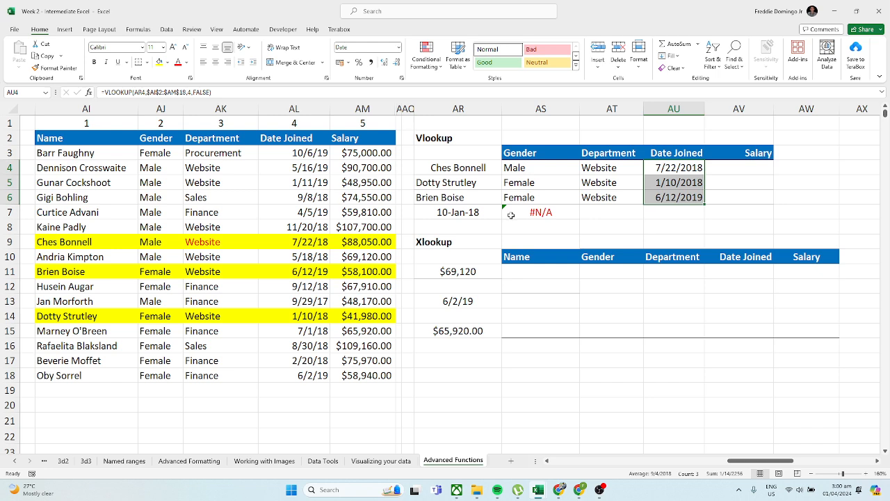
- Change the date format of AU4:AU6 to the 3/14/12 type with a two-digit year
{"action": "left_click", "coordinate": [398, 47]}
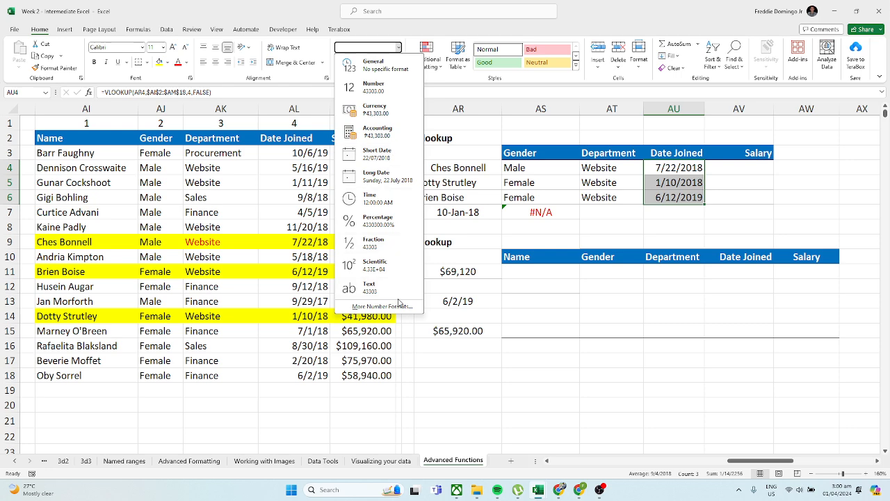
{"action": "left_click", "coordinate": [381, 306]}
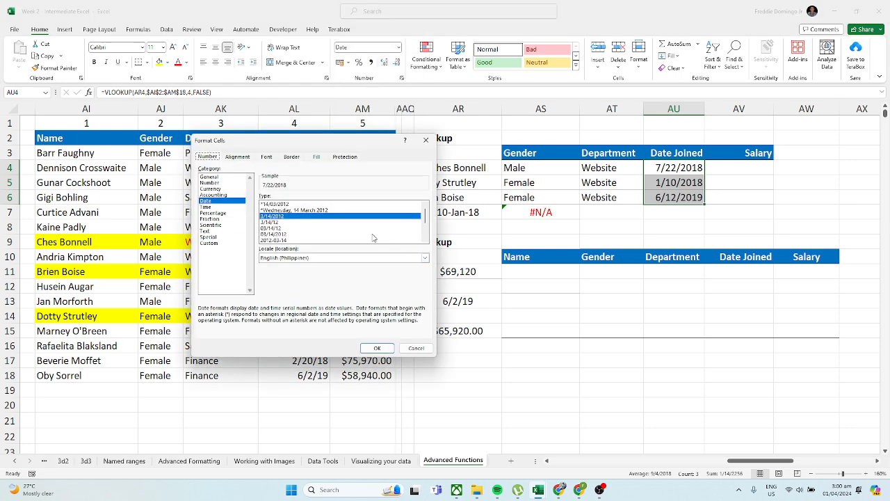
{"action": "double_click", "coordinate": [277, 222]}
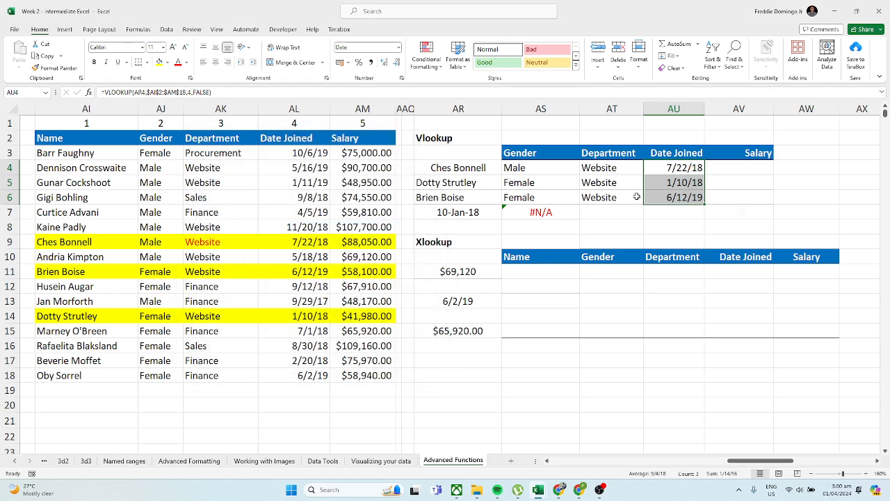
- Compare the retrieved dates in AU4:AU6 with the Date Joined entries in the highlighted rows of the employee table
{"action": "left_click", "coordinate": [731, 165]}
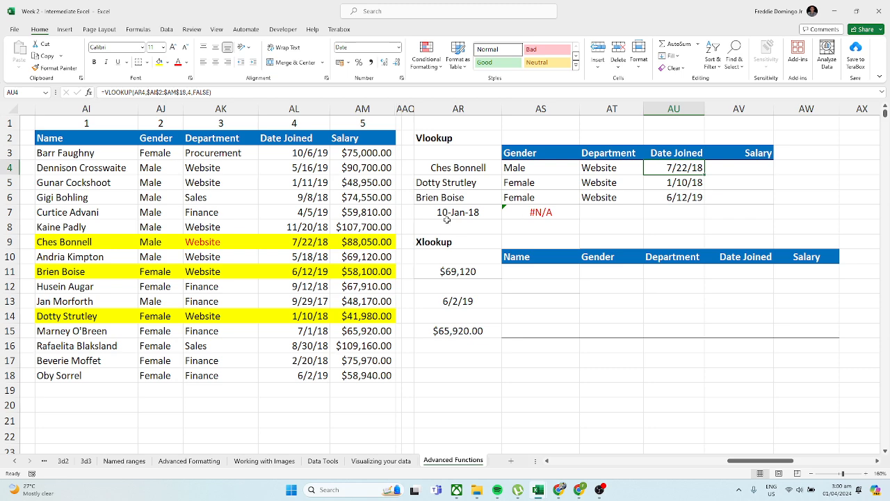
{"action": "left_click", "coordinate": [311, 240]}
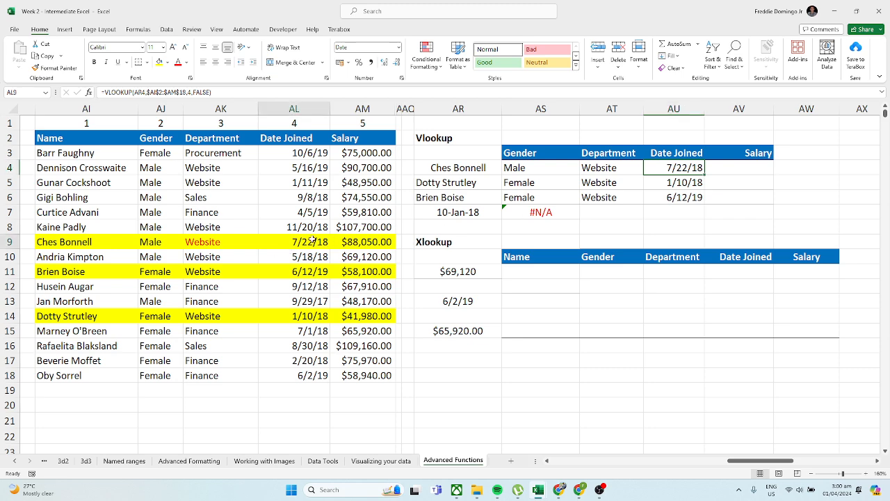
{"action": "left_click", "coordinate": [643, 167]}
{"action": "left_click", "coordinate": [313, 274]}
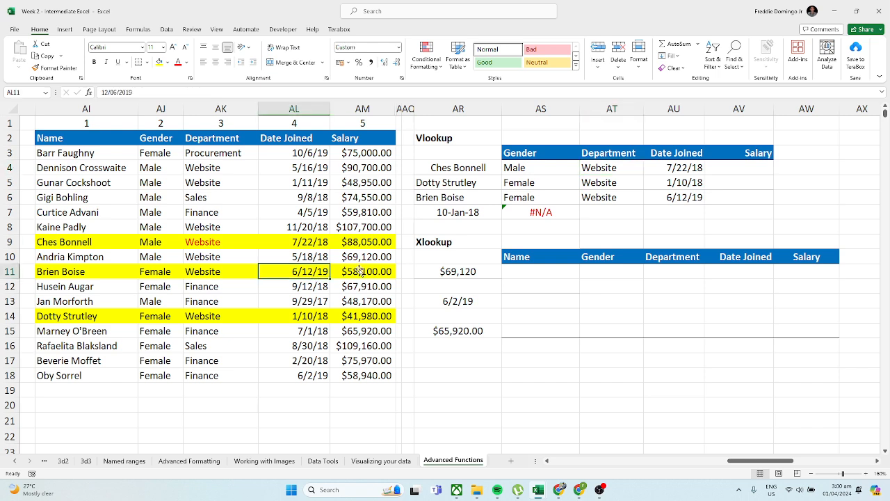
{"action": "left_click", "coordinate": [641, 199]}
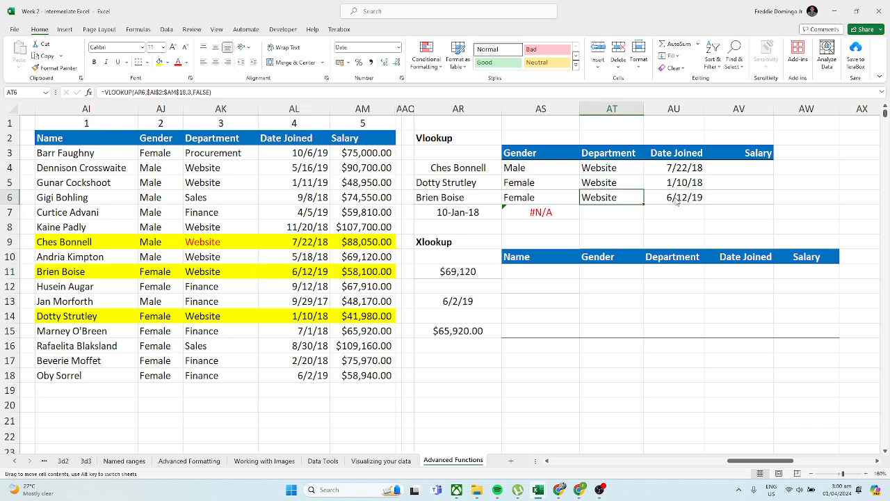
{"action": "left_click", "coordinate": [685, 195]}
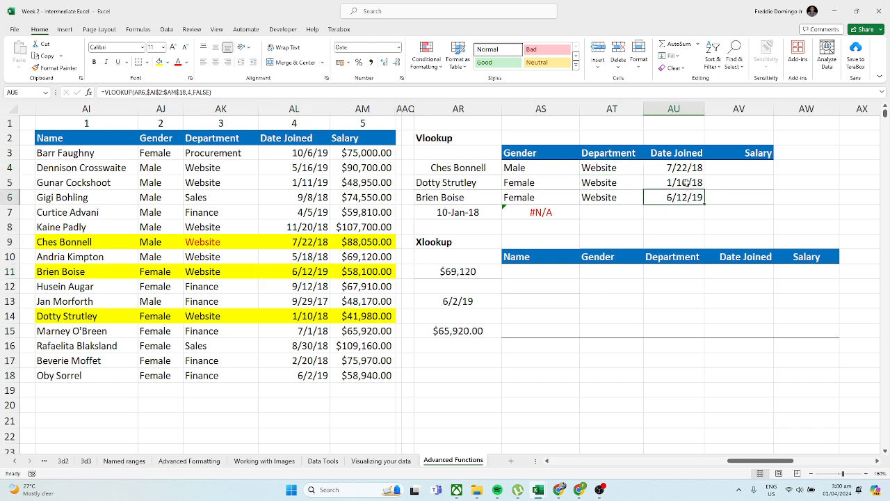
{"action": "left_click", "coordinate": [316, 319]}
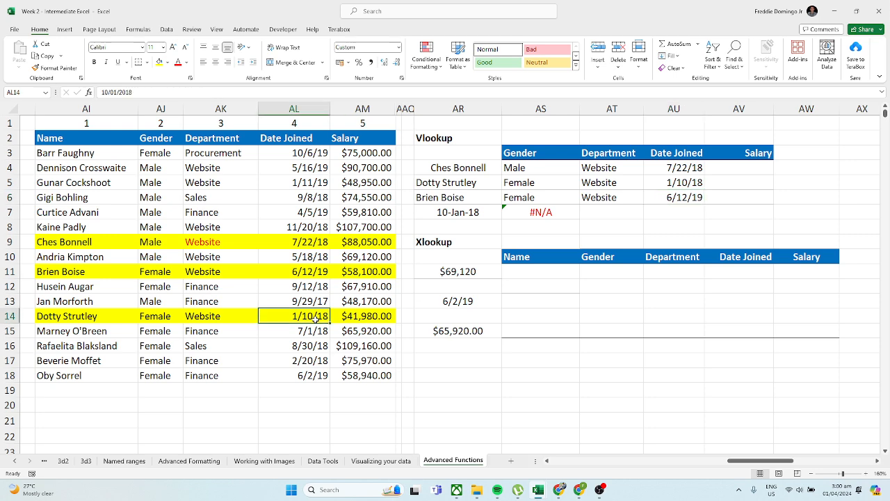
- Begin a Salary VLOOKUP formula in AV4 with lookup value AR4 and table range AI2:AM18
{"action": "left_click", "coordinate": [750, 167]}
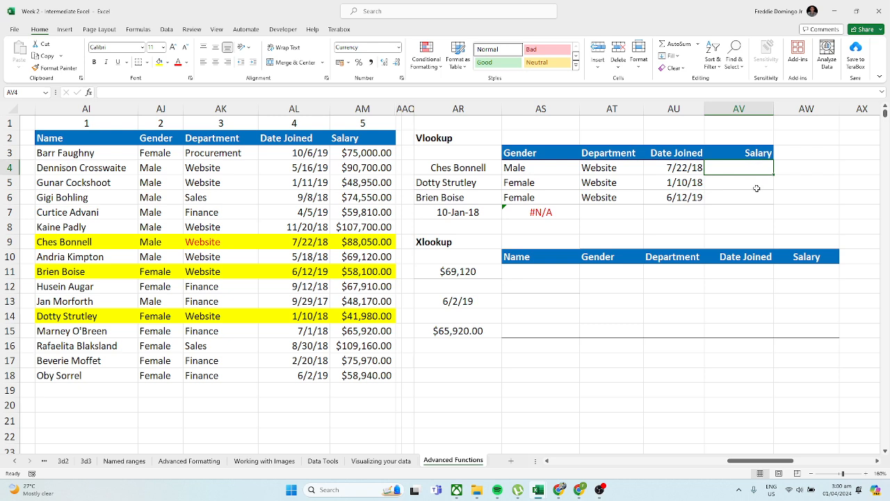
{"action": "type", "text": "=vloo"}
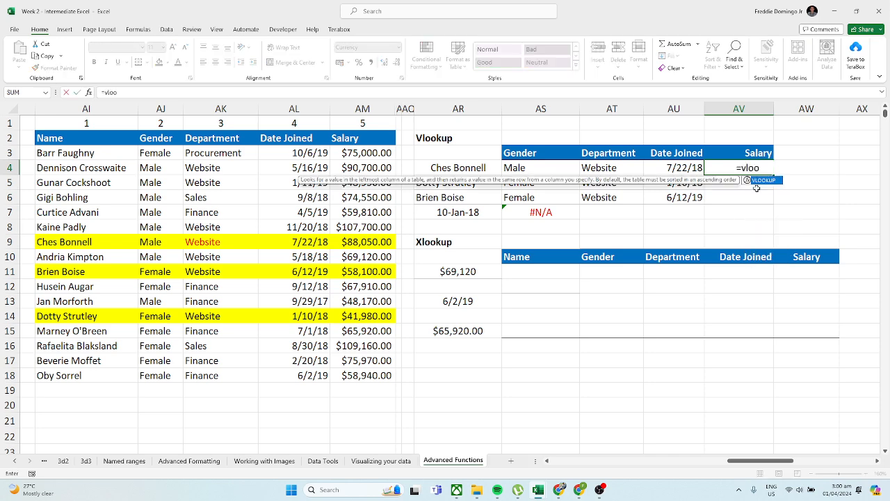
{"action": "type", "text": "kup("}
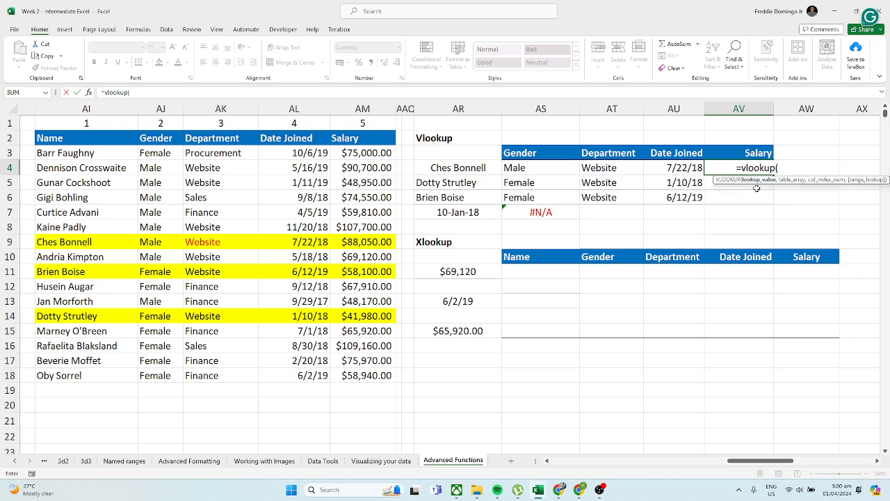
{"action": "left_click", "coordinate": [475, 172]}
{"action": "type", "text": ","}
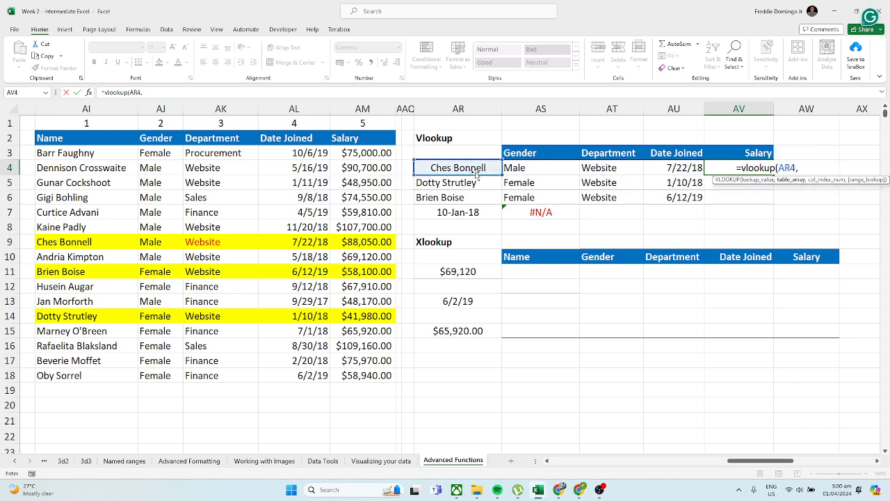
{"action": "left_click_drag", "start_coordinate": [28, 138], "coordinate": [303, 316]}
{"action": "left_click", "coordinate": [111, 137]}
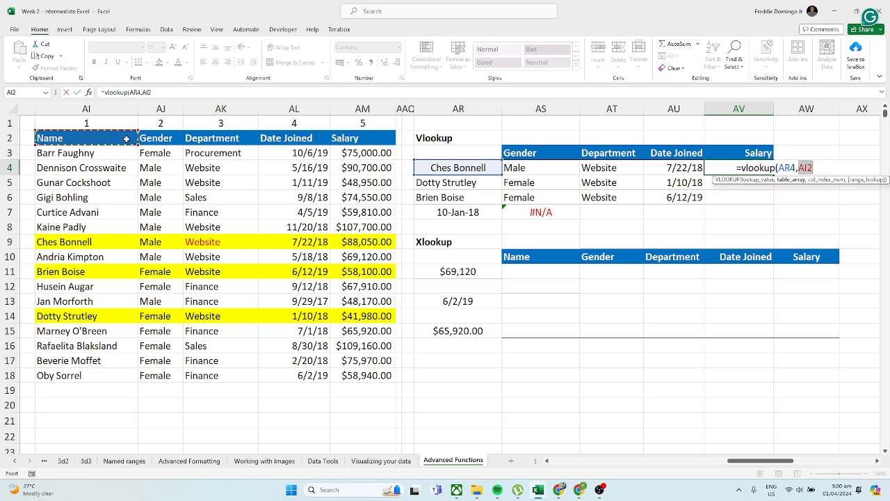
{"action": "left_click_drag", "start_coordinate": [347, 362], "coordinate": [373, 367]}
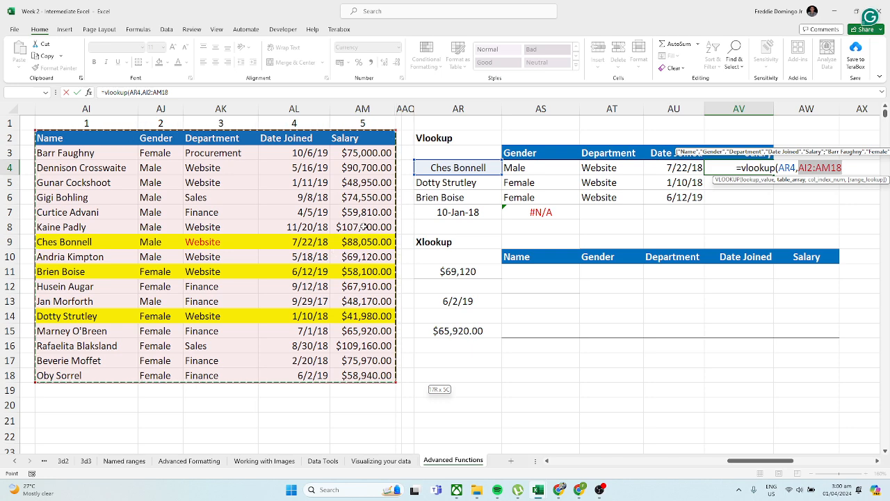
{"action": "type", "text": ","}
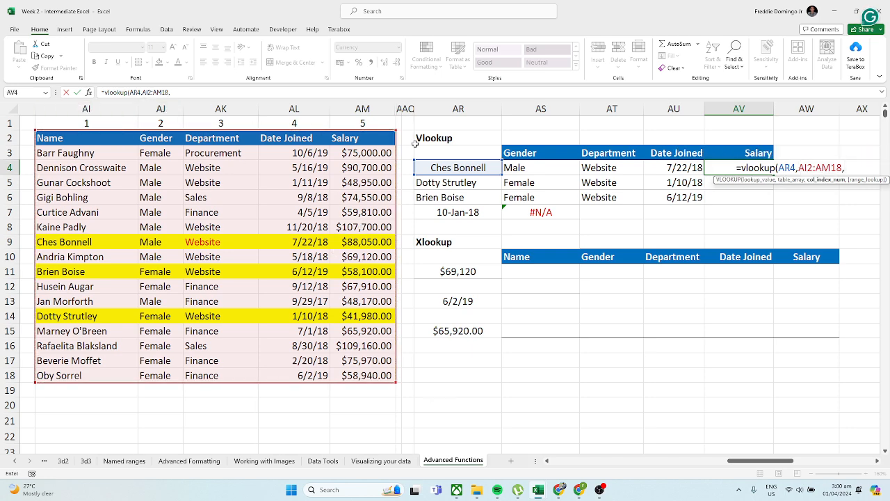
- Make the table range in the AV4 formula absolute as $AI$2:$AM$18
{"action": "left_click", "coordinate": [801, 167]}
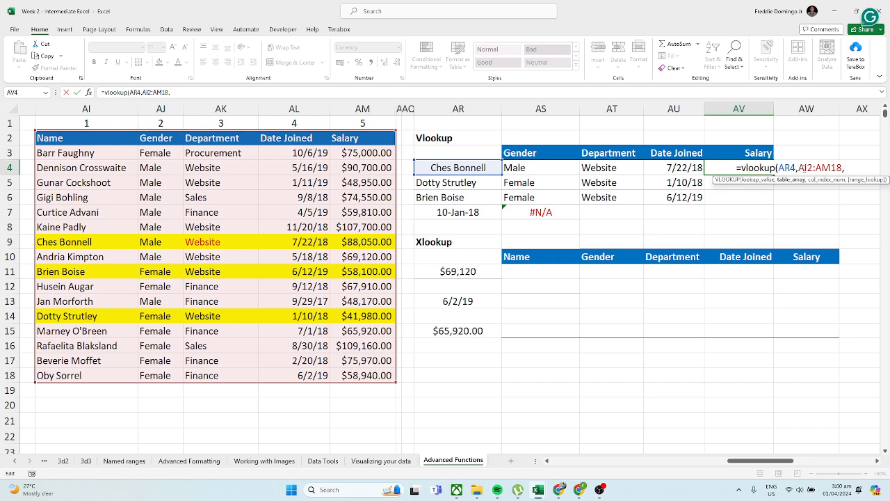
{"action": "type", "text": "$"}
{"action": "key", "text": "Right"}
{"action": "key", "text": "Right"}
{"action": "type", "text": "$"}
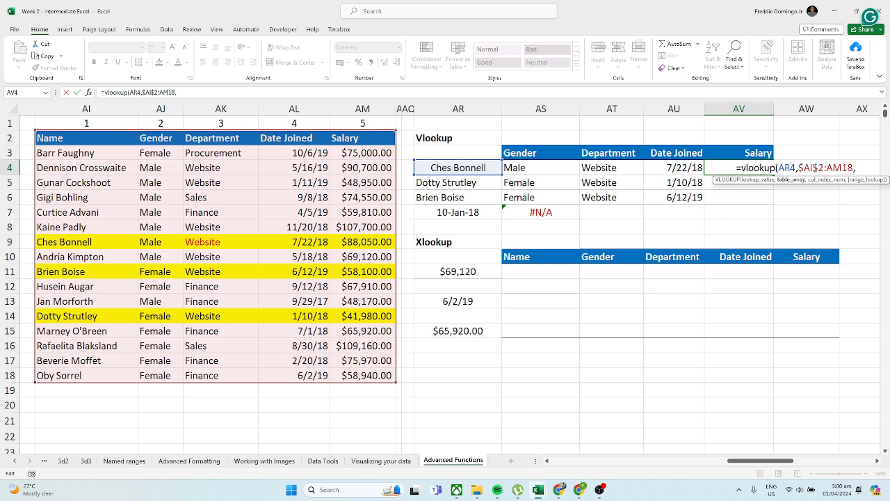
{"action": "key", "text": "Right"}
{"action": "key", "text": "Right"}
{"action": "type", "text": "$"}
{"action": "key", "text": "Right"}
{"action": "key", "text": "Right"}
{"action": "type", "text": "$18,f"}
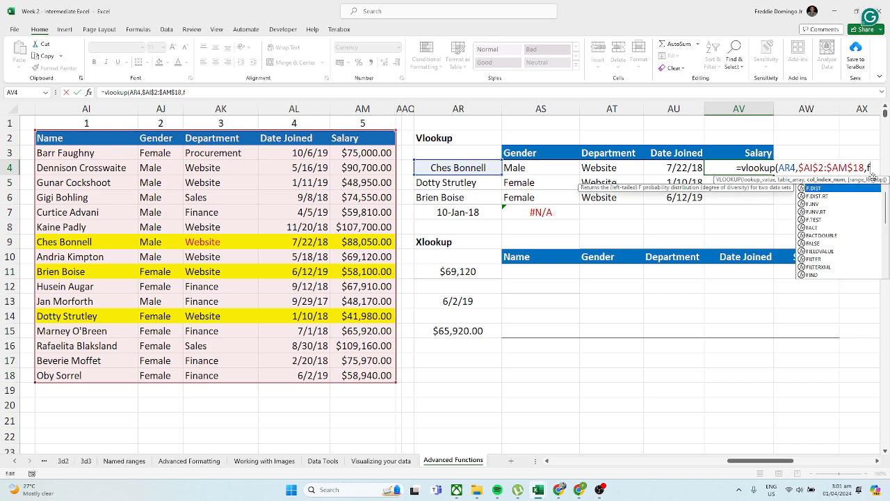
{"action": "key", "text": "BackSpace"}
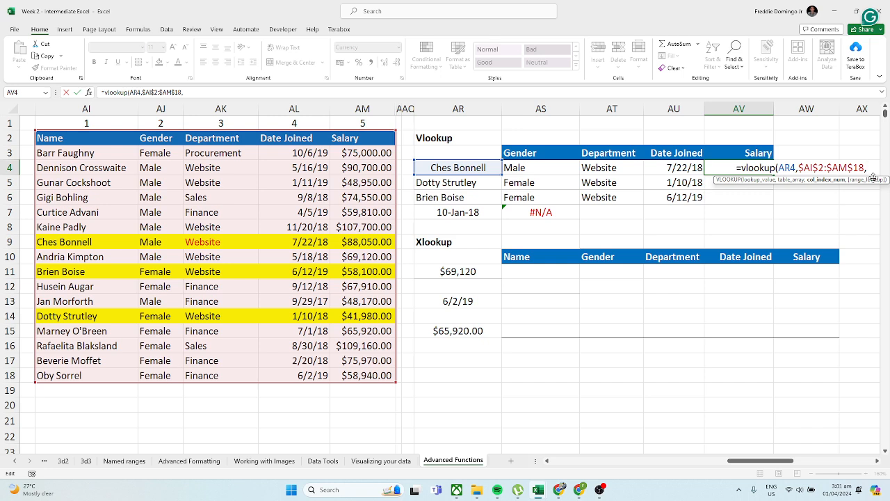
- Complete the AV4 VLOOKUP formula with column index 5 and FALSE for an exact match
{"action": "type", "text": "5,"}
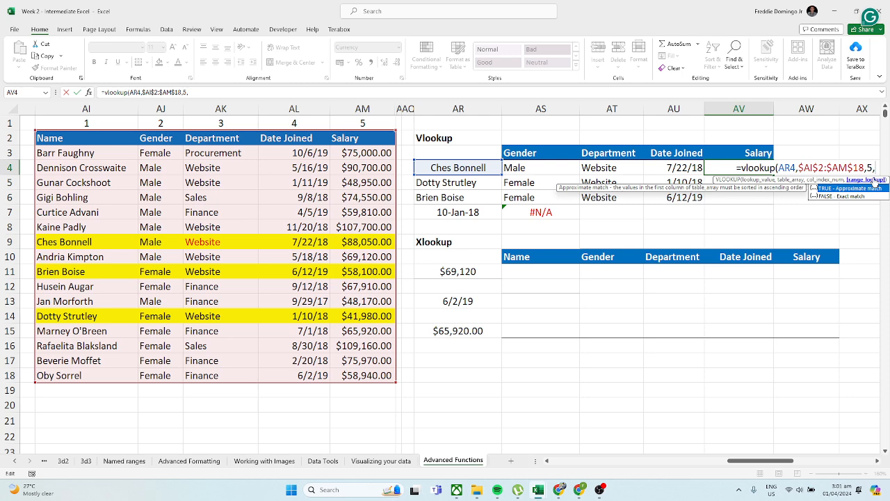
{"action": "type", "text": "fa"}
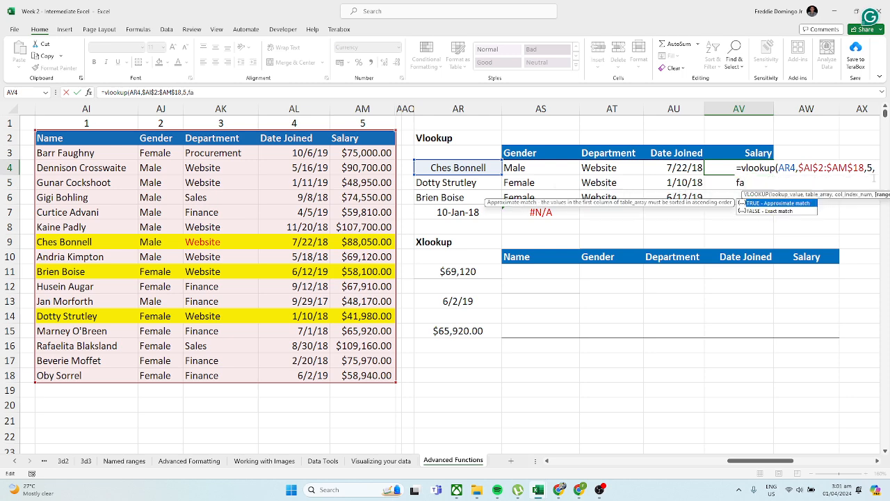
{"action": "type", "text": "lse"}
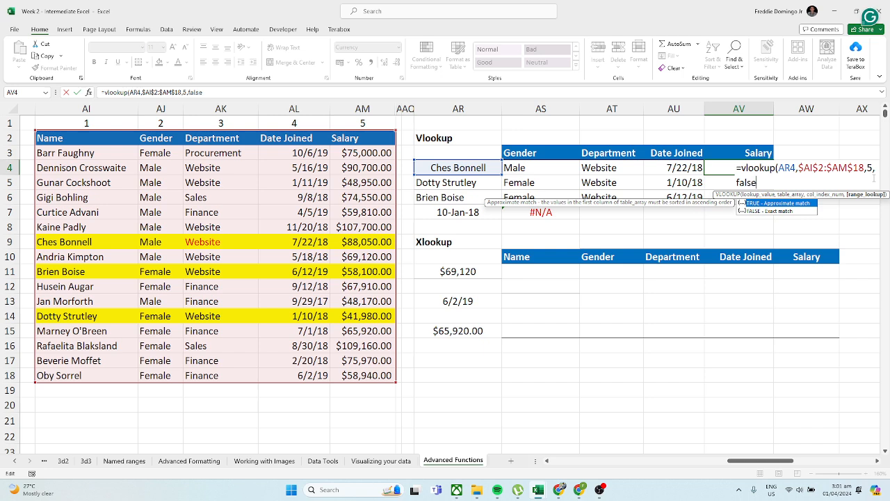
{"action": "key", "text": "Return"}
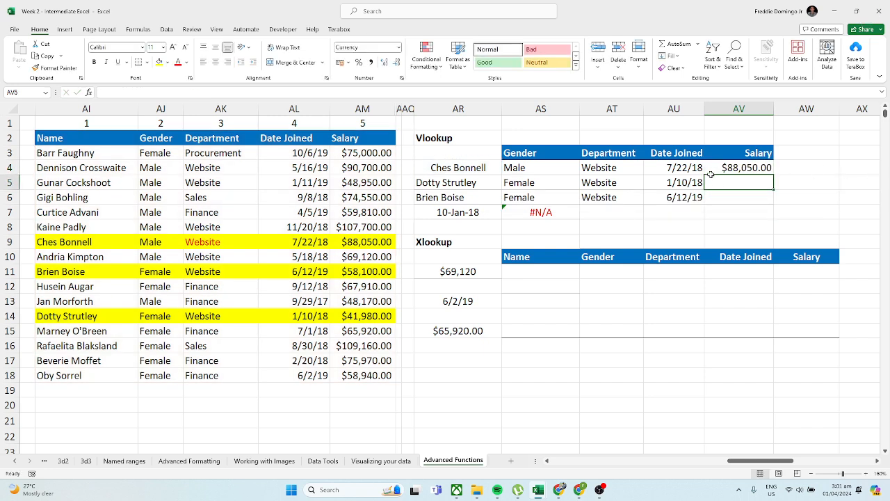
- Copy the Salary VLOOKUP formula from AV4 into AV5 and AV6
{"action": "left_click", "coordinate": [755, 169]}
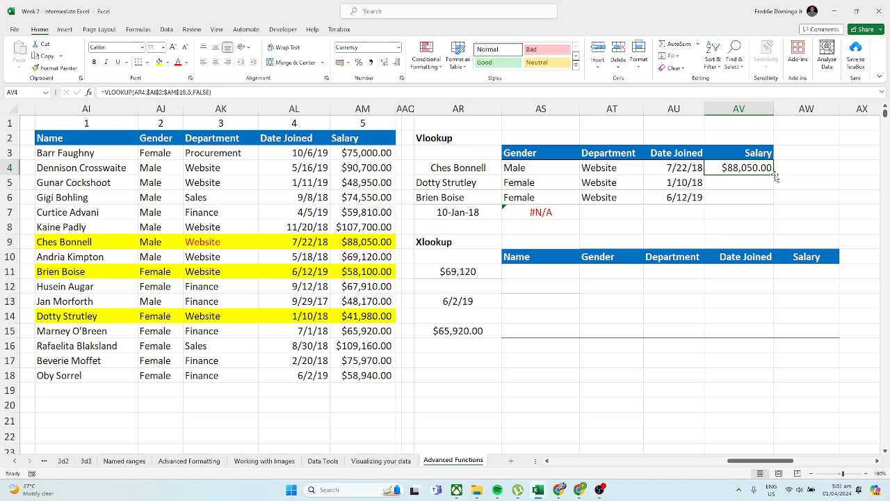
{"action": "left_click", "coordinate": [691, 174]}
{"action": "left_click", "coordinate": [751, 170]}
{"action": "key", "text": "ctrl+c"}
{"action": "left_click", "coordinate": [751, 186]}
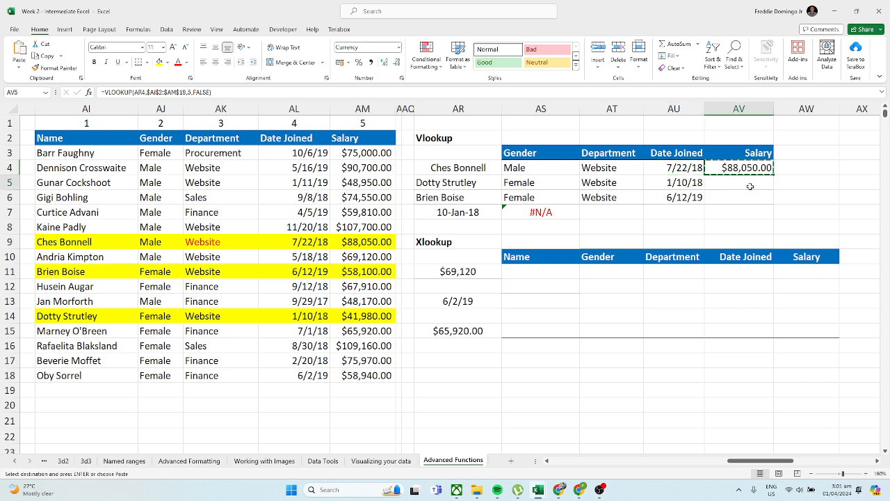
{"action": "key", "text": "ctrl+v"}
{"action": "left_click", "coordinate": [746, 198]}
{"action": "key", "text": "ctrl+v"}
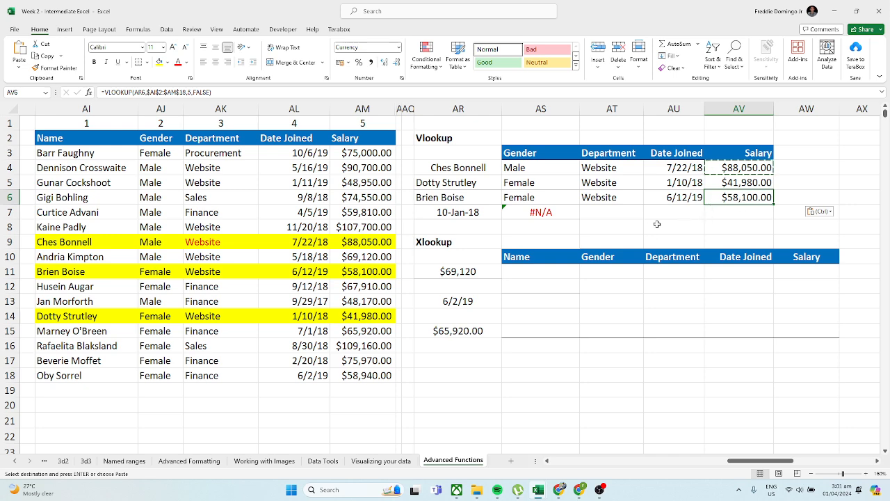
- Compare the retrieved salaries in column AV with the Salary entries in the highlighted rows of the employee table
{"action": "left_click", "coordinate": [365, 270]}
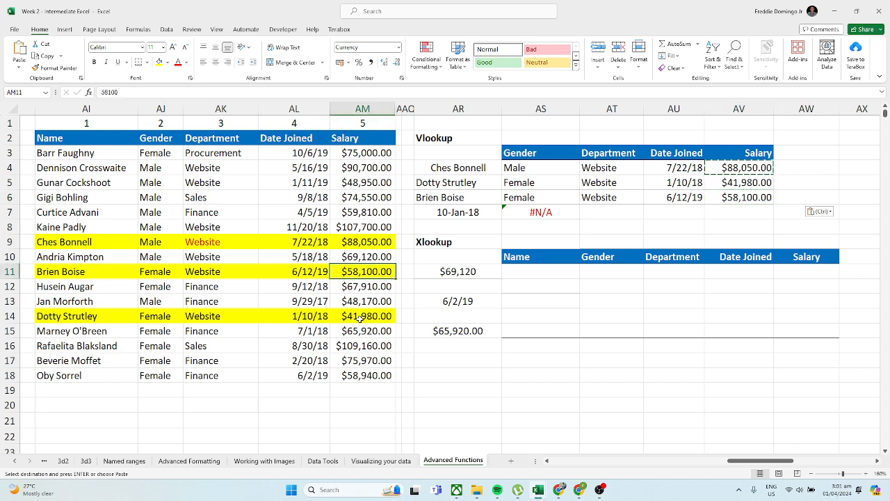
{"action": "left_click", "coordinate": [325, 316]}
{"action": "left_click", "coordinate": [685, 183]}
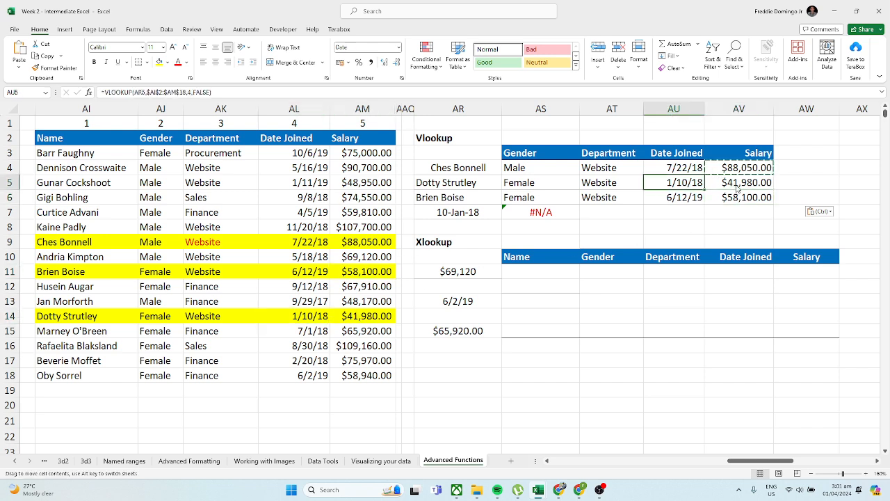
{"action": "left_click", "coordinate": [746, 182]}
- Begin an XLOOKUP formula in AS11 with AR11 as the lookup value
{"action": "left_click", "coordinate": [543, 272]}
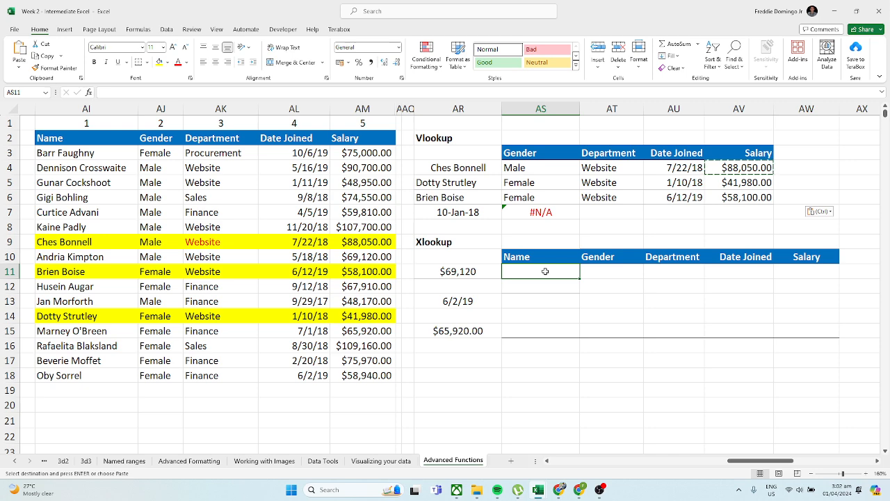
{"action": "type", "text": "=x"}
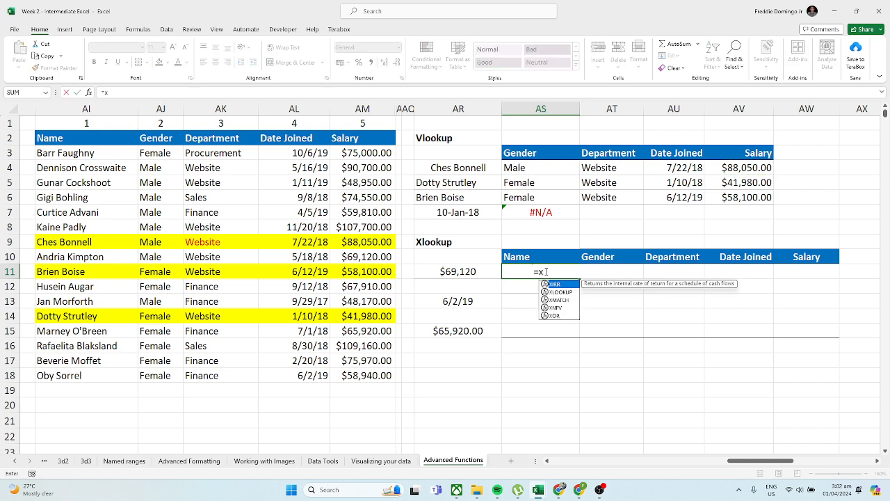
{"action": "type", "text": "look"}
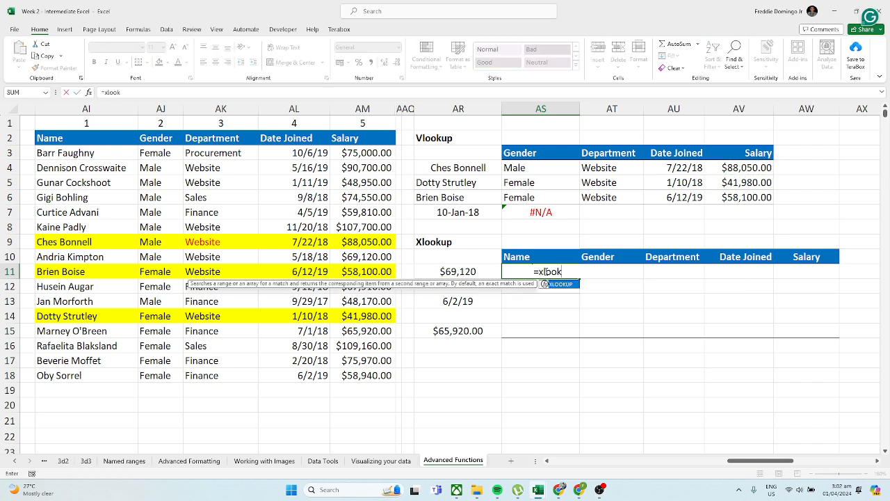
{"action": "type", "text": "up("}
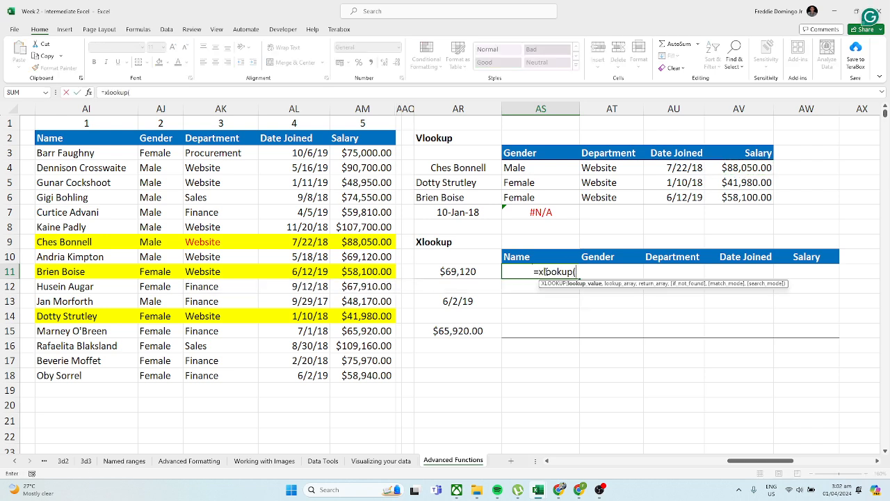
{"action": "left_click", "coordinate": [452, 271]}
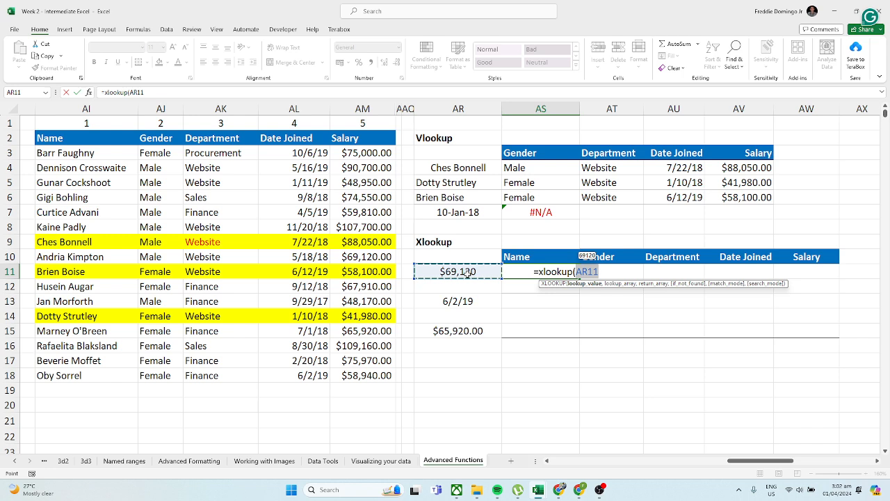
{"action": "type", "text": ","}
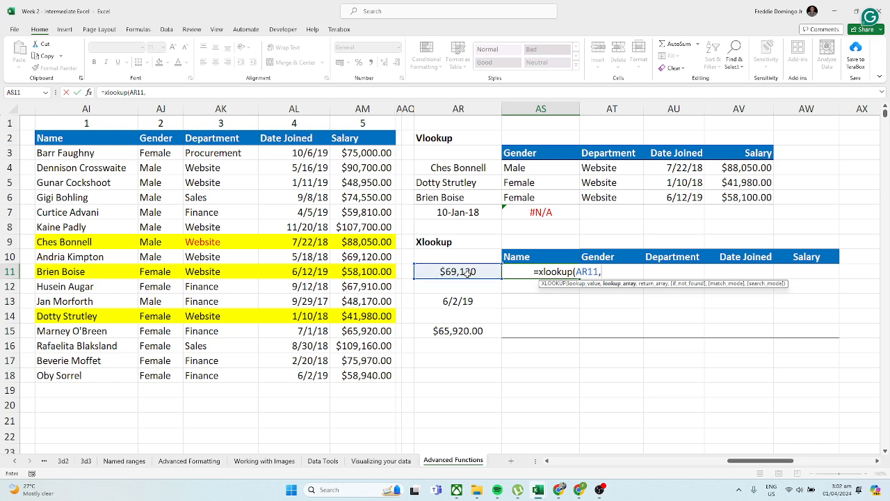
{"action": "left_click", "coordinate": [108, 105]}
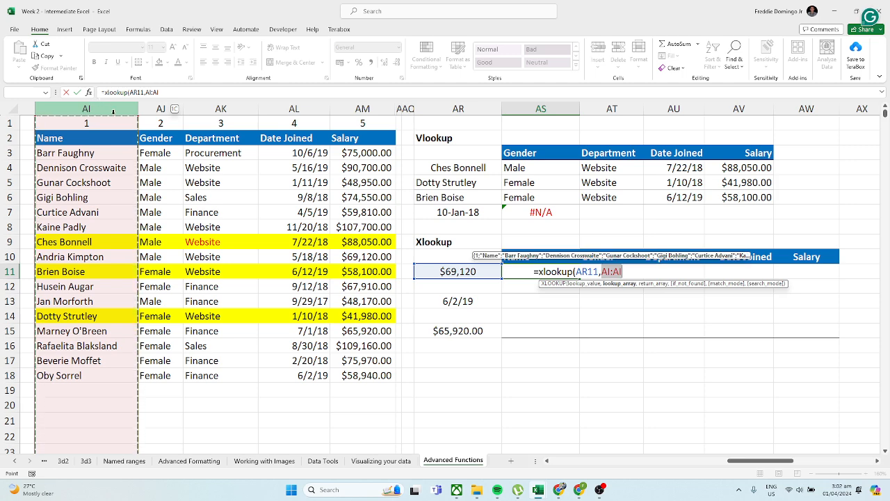
{"action": "type", "text": ","}
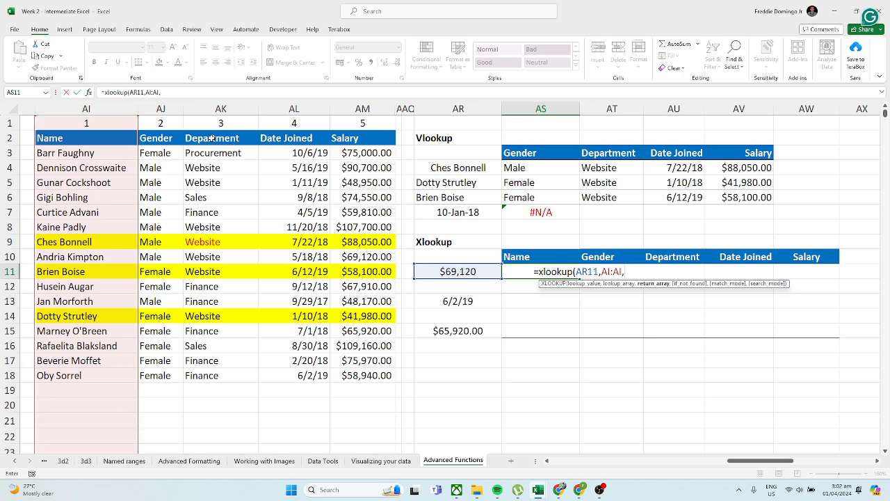
{"action": "key", "text": "BackSpace"}
{"action": "left_click_drag", "start_coordinate": [168, 92], "coordinate": [147, 93]}
{"action": "key", "text": "BackSpace"}
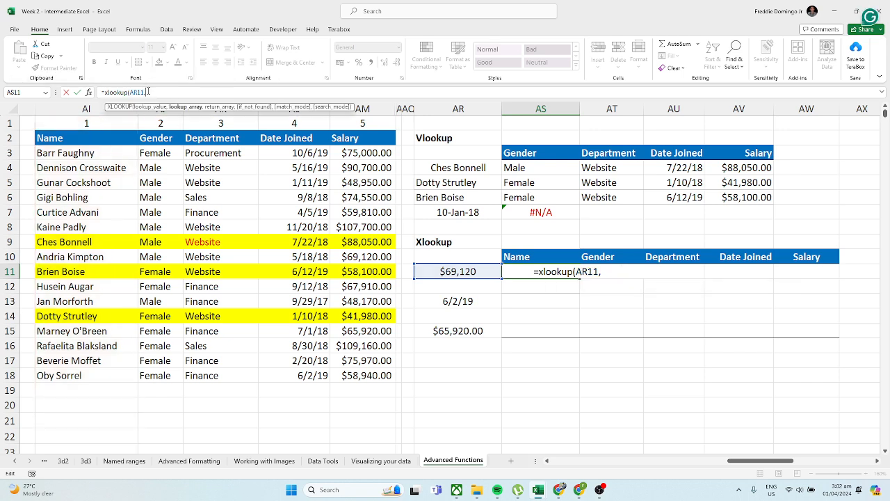
- Set the AS11 formula's lookup array to the Salary column AM:AM and its return array to columns AI:AM
{"action": "left_click", "coordinate": [369, 105]}
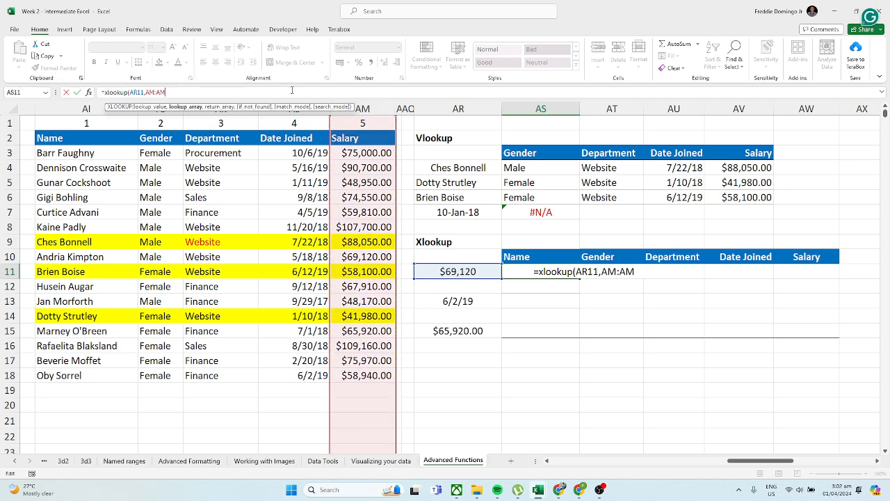
{"action": "type", "text": ","}
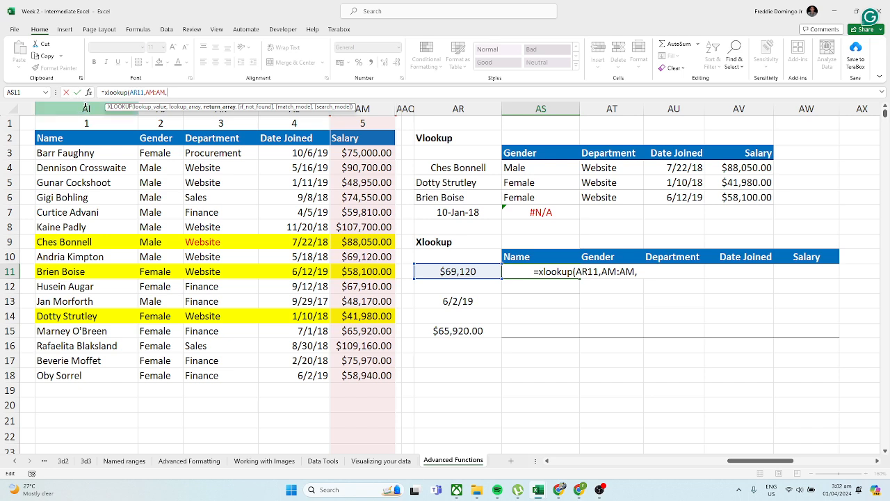
{"action": "left_click", "coordinate": [86, 107]}
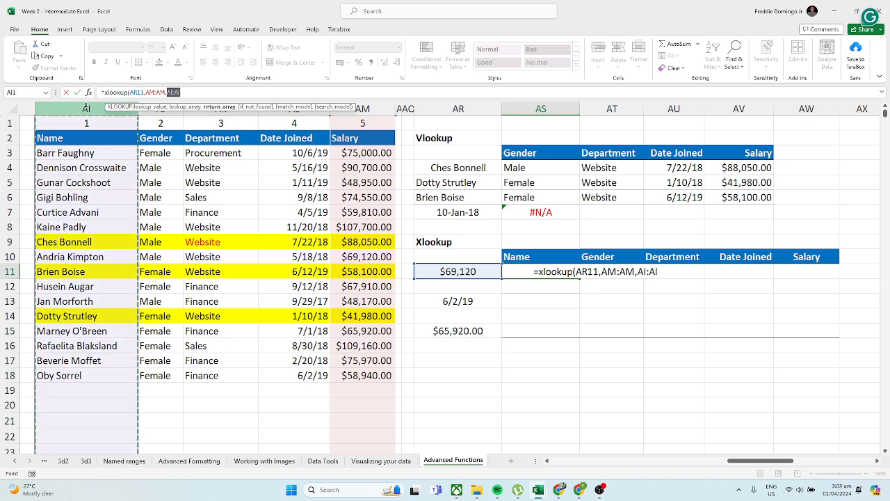
{"action": "left_click", "coordinate": [367, 109], "text": "ctrl"}
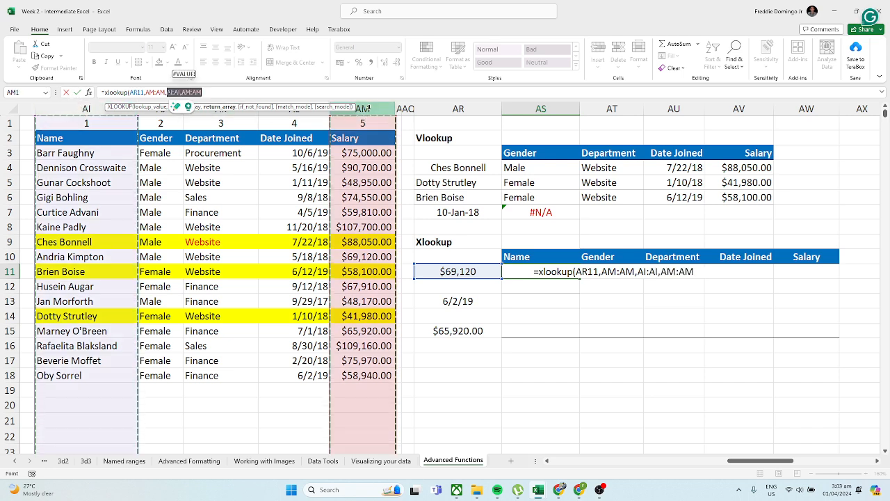
{"action": "left_click", "coordinate": [86, 108]}
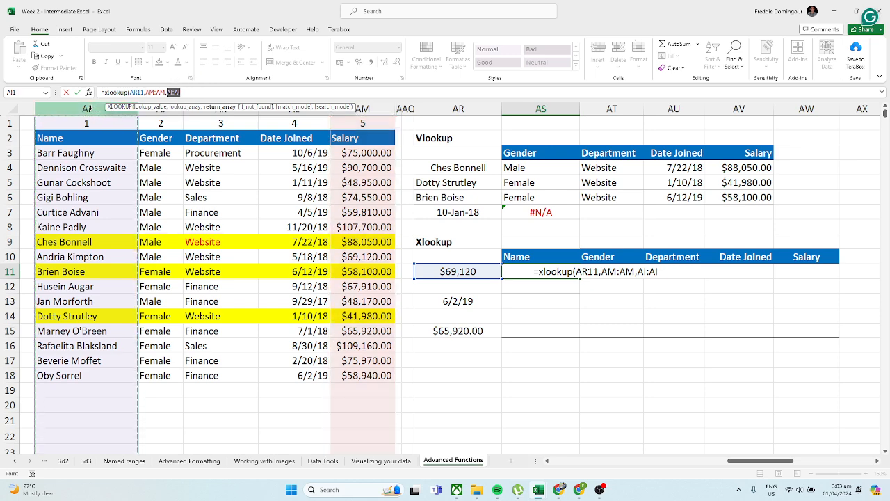
{"action": "left_click", "coordinate": [370, 109], "text": "shift"}
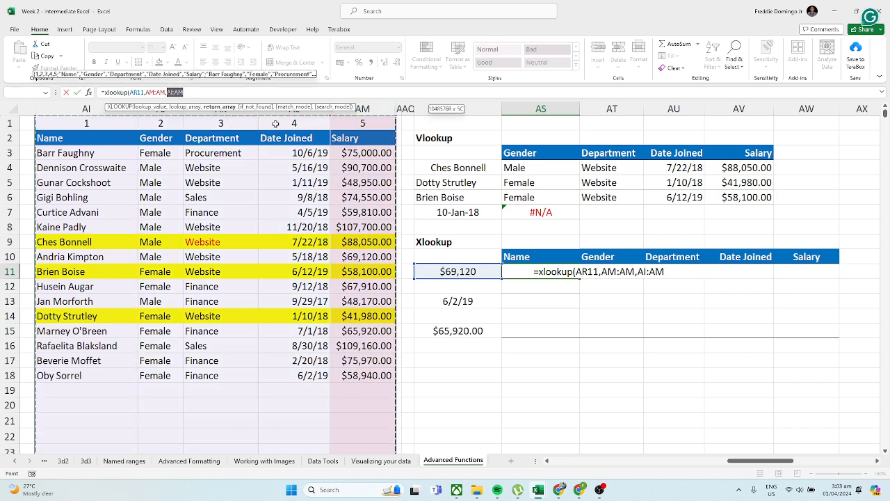
- Complete the AS11 XLOOKUP formula with "-" as the not-found value and match mode 0 for an exact match
{"action": "type", "text": ",\"-"}
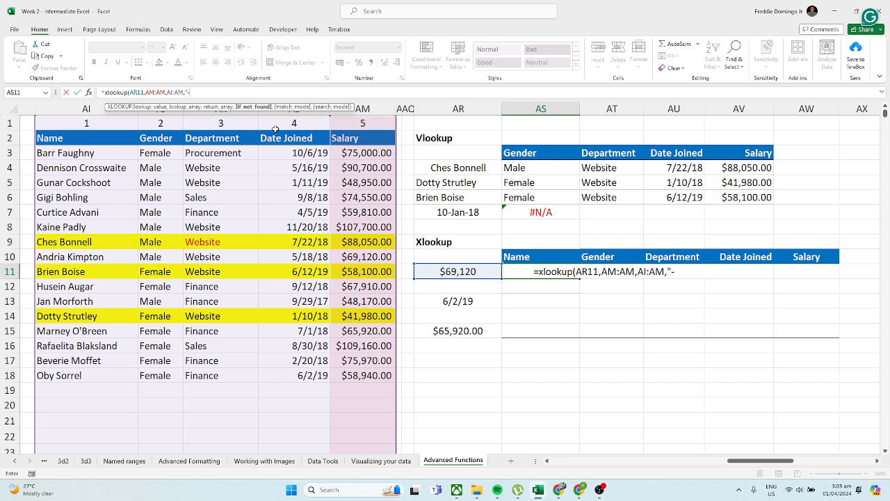
{"action": "type", "text": "\","}
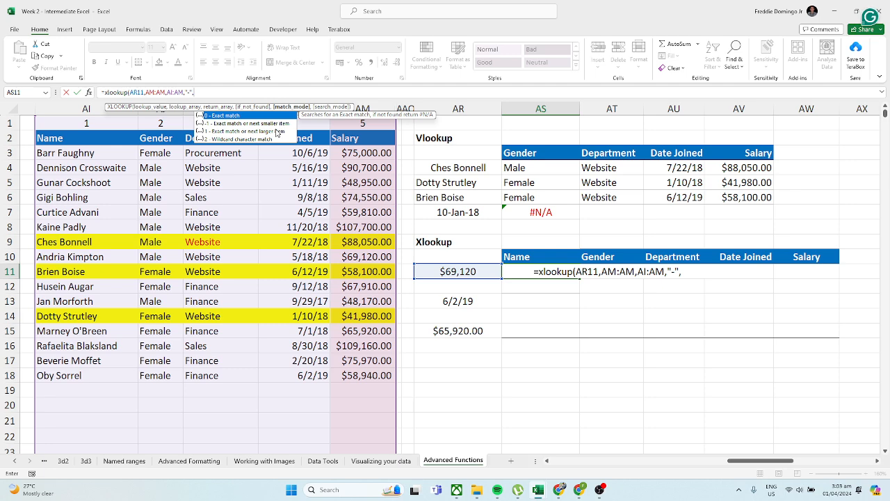
{"action": "type", "text": "0"}
{"action": "key", "text": "Return"}
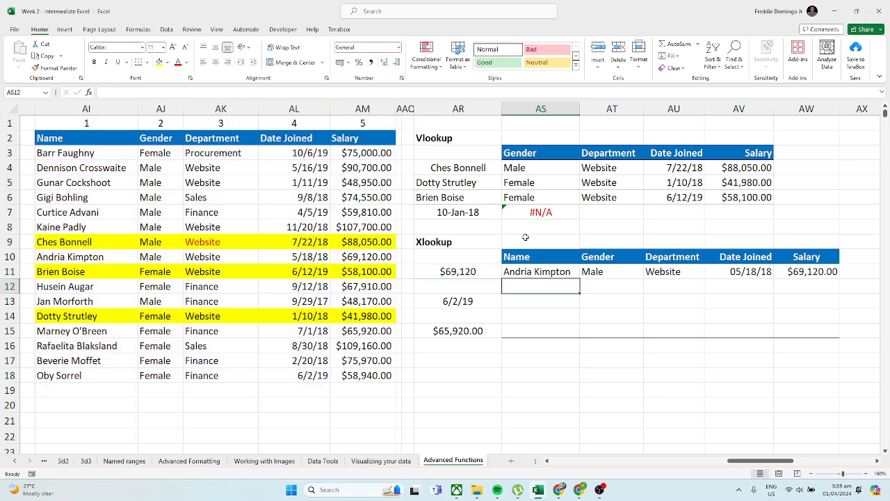
- Compare the XLOOKUP result in row 11 with the matching employee record in AI10:AM10
{"action": "left_click", "coordinate": [561, 271]}
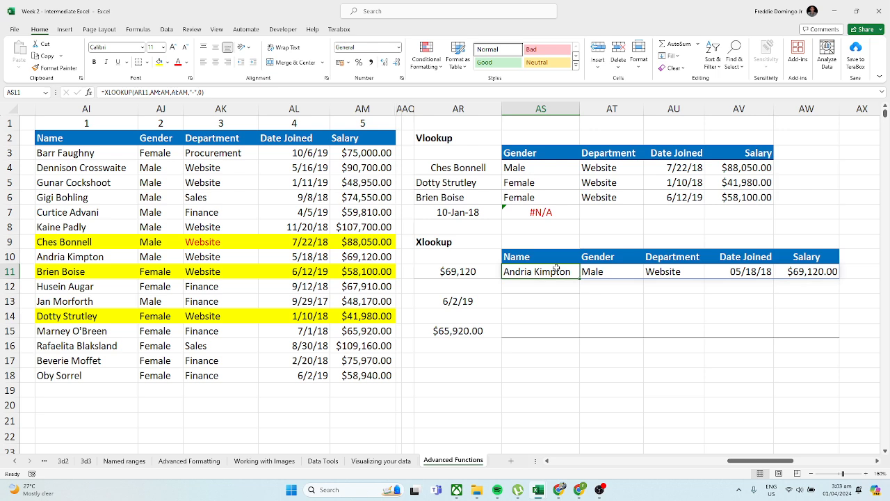
{"action": "left_click", "coordinate": [82, 254]}
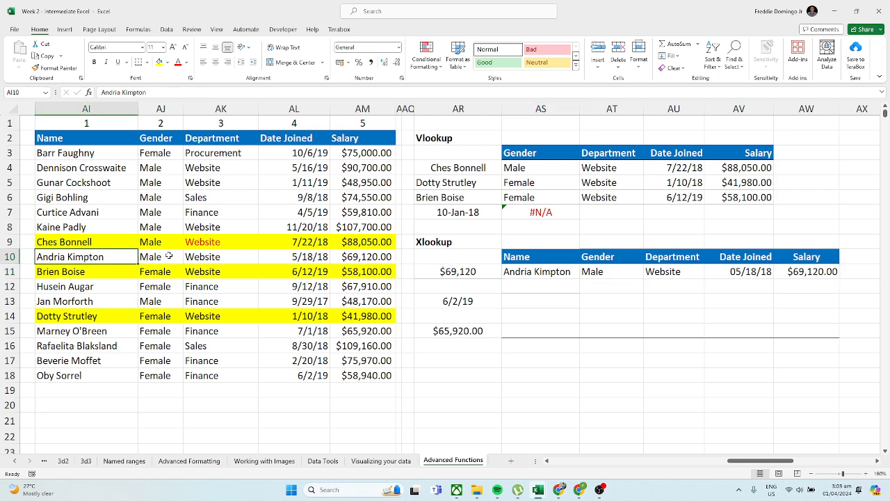
{"action": "left_click_drag", "start_coordinate": [168, 256], "coordinate": [363, 258]}
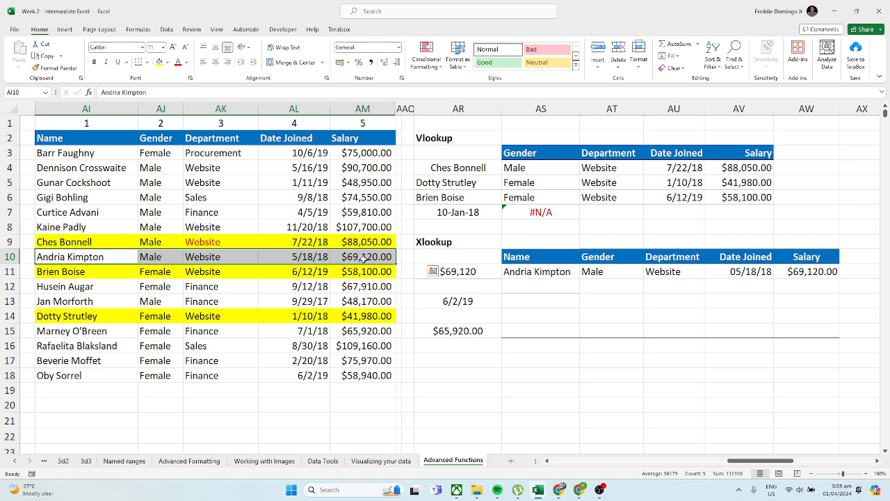
- Change the font colour of the matched employee record in AI10:AM10 to red
{"action": "left_click", "coordinate": [363, 259]}
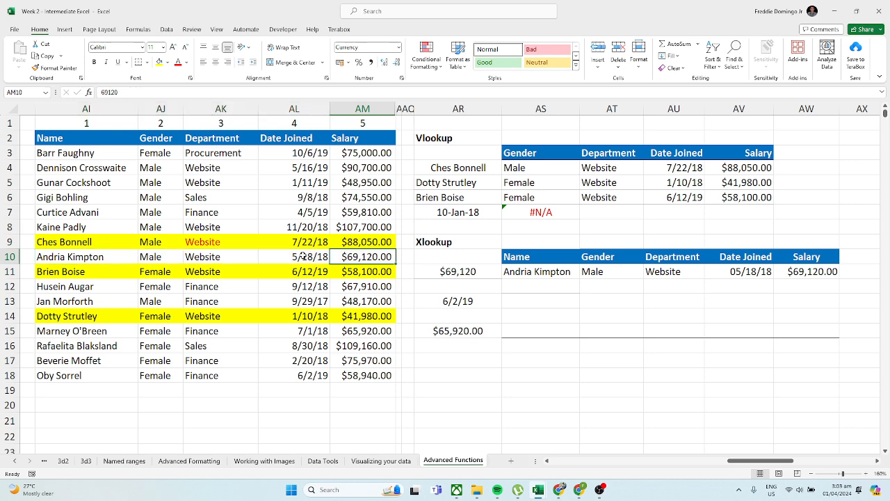
{"action": "left_click", "coordinate": [78, 257], "text": "shift"}
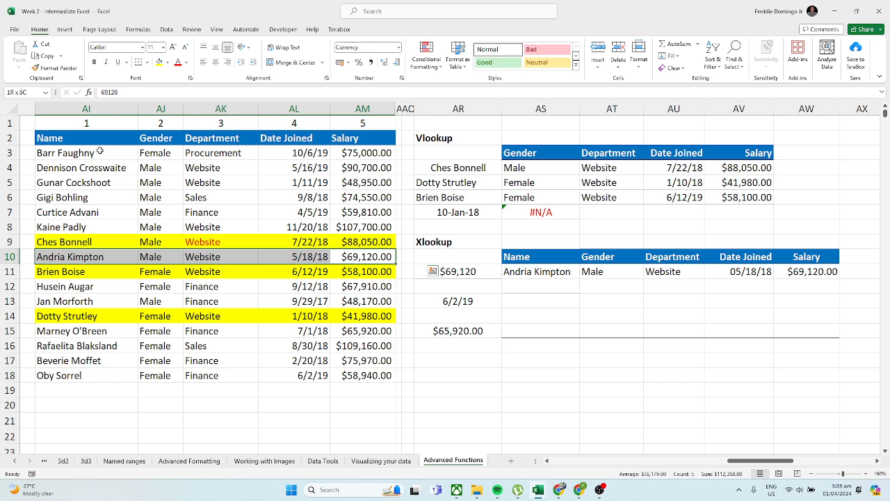
{"action": "left_click", "coordinate": [178, 64]}
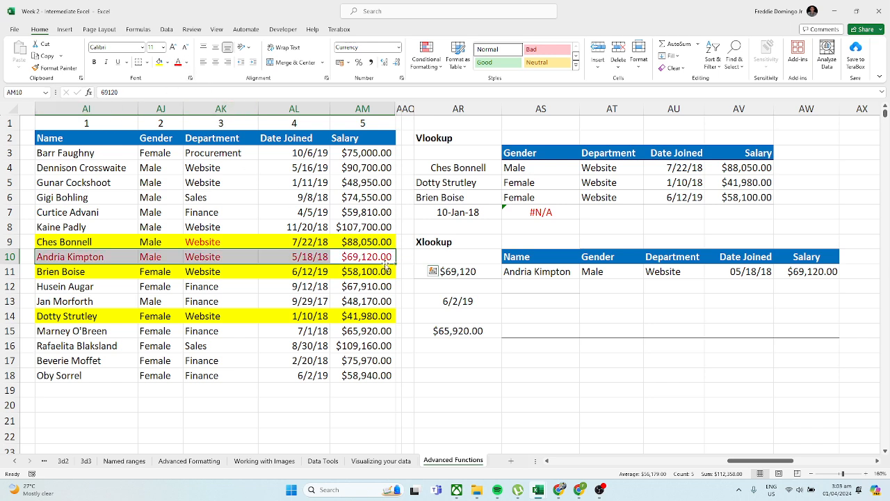
- Start an XLOOKUP formula in AS13 with the date in AR13 as the lookup value
{"action": "left_click", "coordinate": [535, 300]}
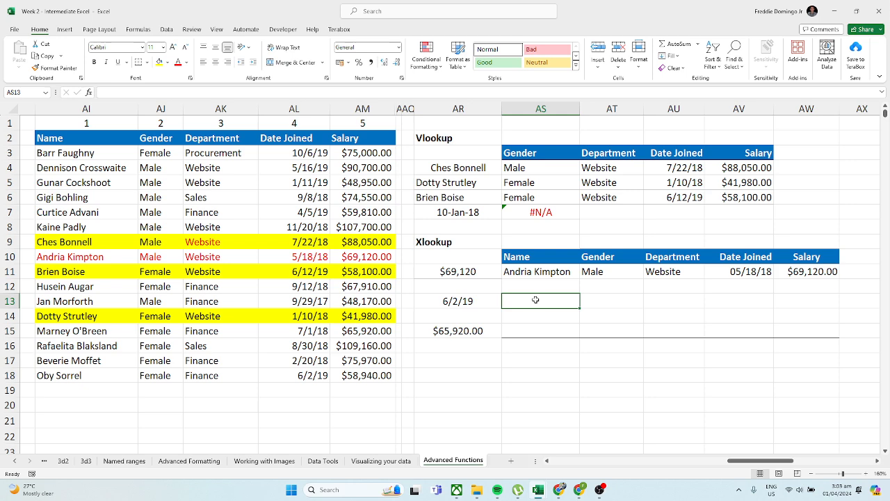
{"action": "type", "text": "=x"}
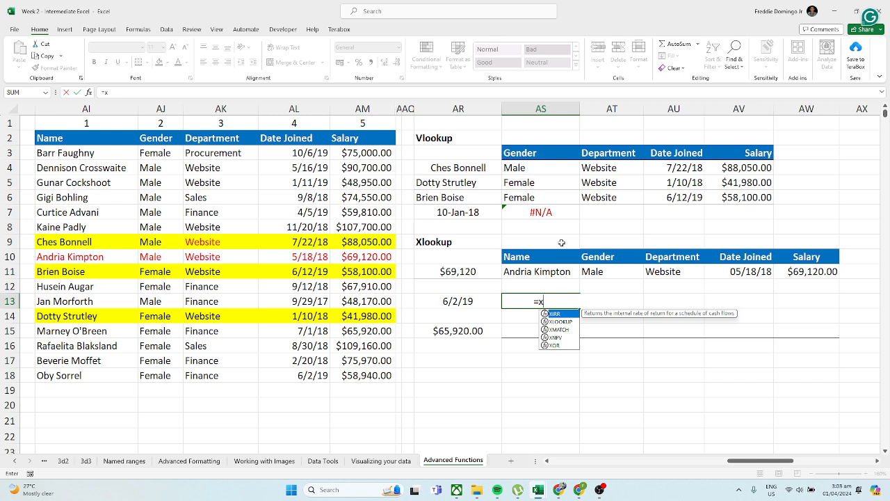
{"action": "type", "text": "lookup"}
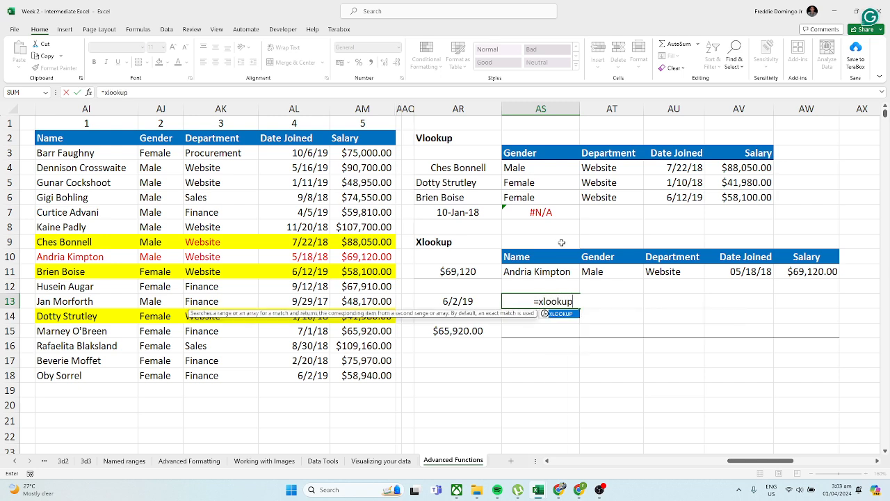
{"action": "type", "text": "("}
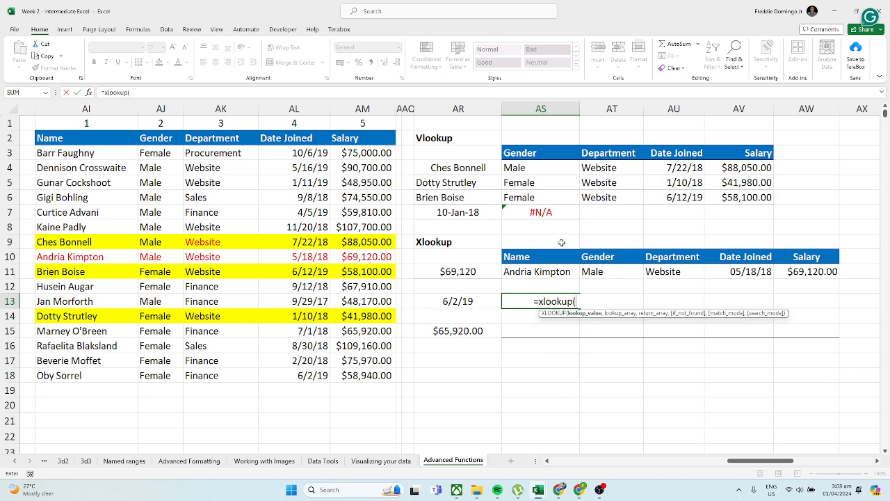
{"action": "left_click", "coordinate": [473, 303]}
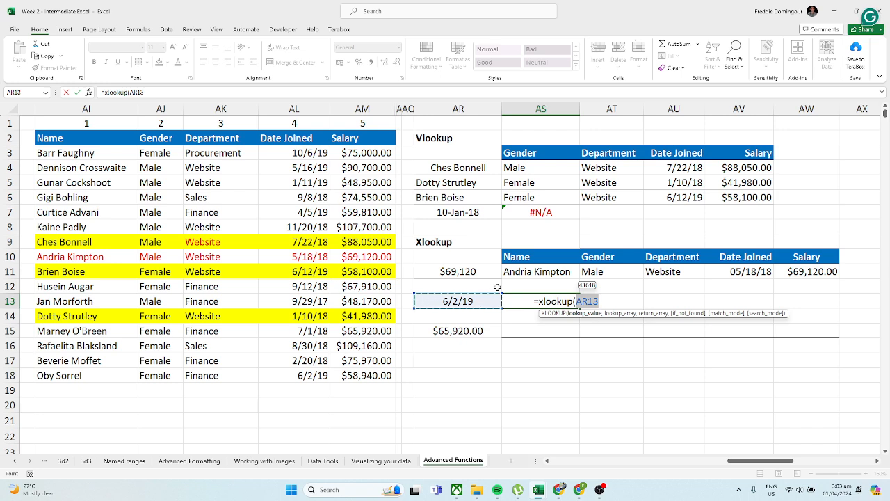
{"action": "type", "text": ","}
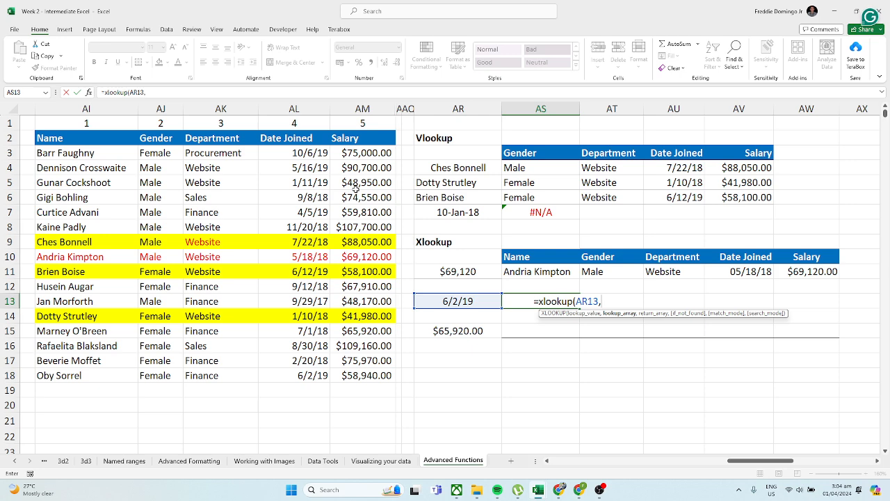
- Set the AS13 formula's lookup array to the Date Joined column AL:AL and its return array to columns AI:AM
{"action": "left_click", "coordinate": [308, 107]}
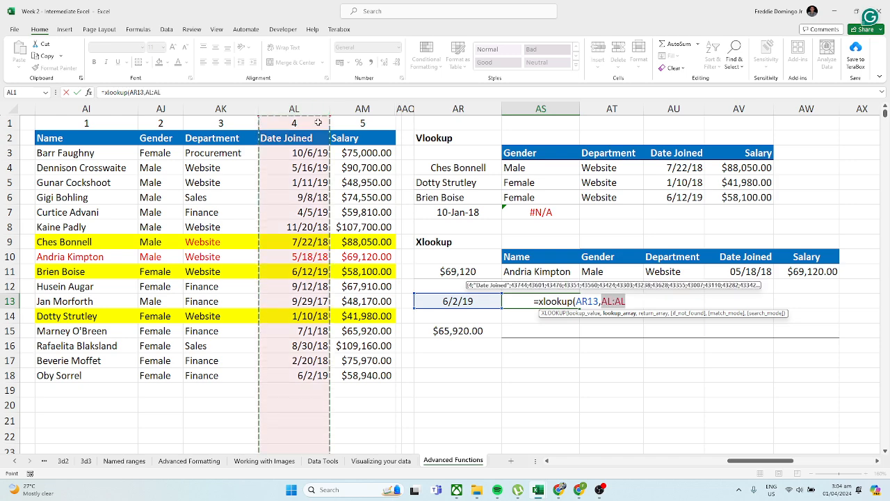
{"action": "type", "text": ","}
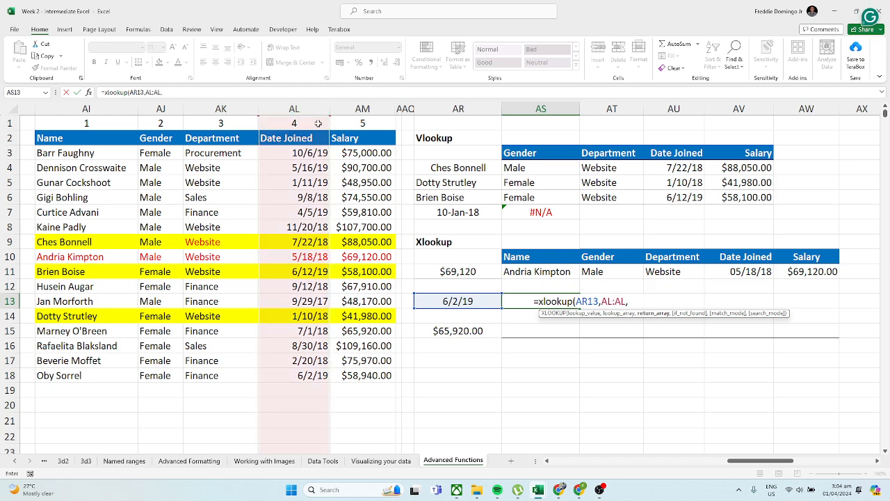
{"action": "left_click", "coordinate": [86, 103]}
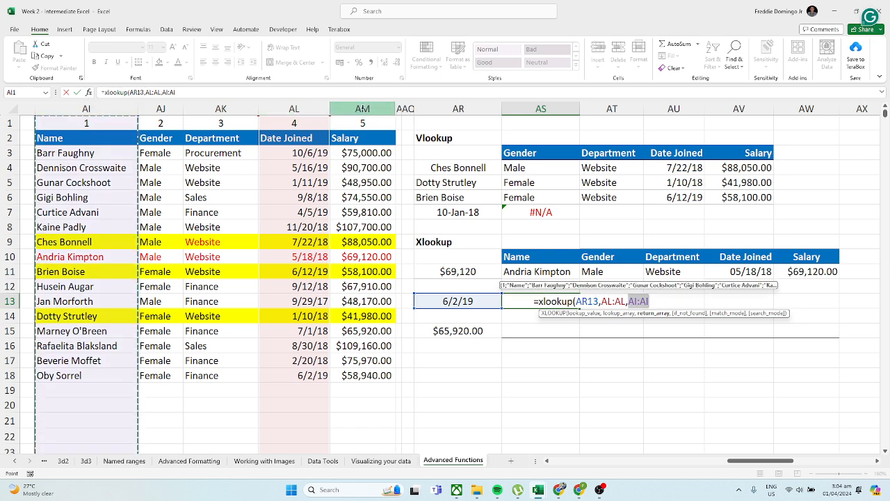
{"action": "left_click", "coordinate": [362, 109], "text": "shift"}
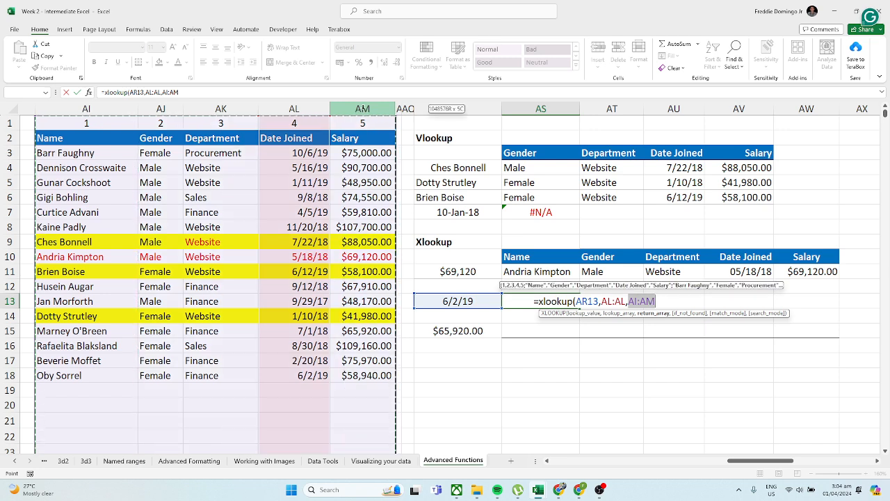
{"action": "type", "text": ","}
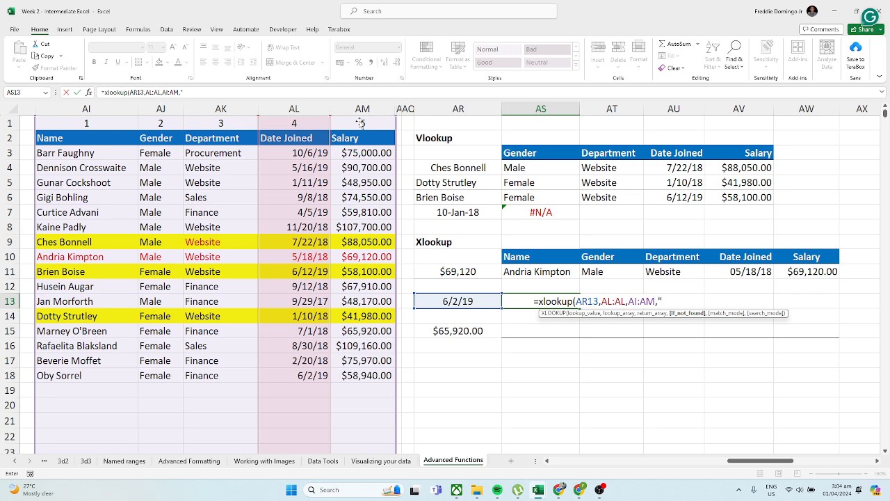
- Complete the AS13 XLOOKUP formula with "-" as the not-found value and match mode 0 for an exact match
{"action": "type", "text": "\"-\""}
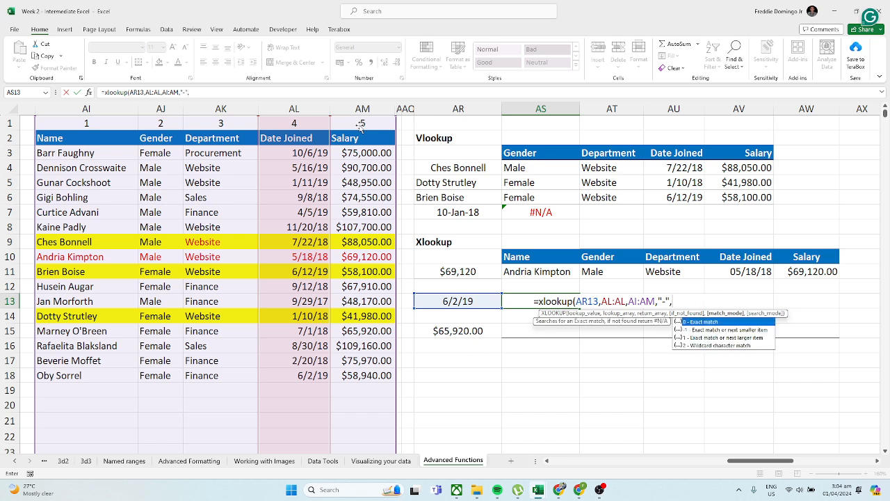
{"action": "type", "text": ",0("}
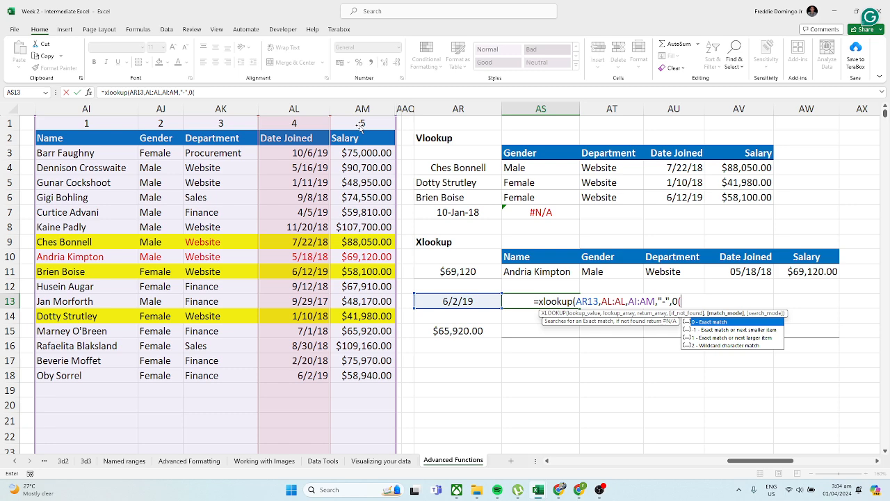
{"action": "key", "text": "BackSpace"}
{"action": "type", "text": ")"}
{"action": "key", "text": "Return"}
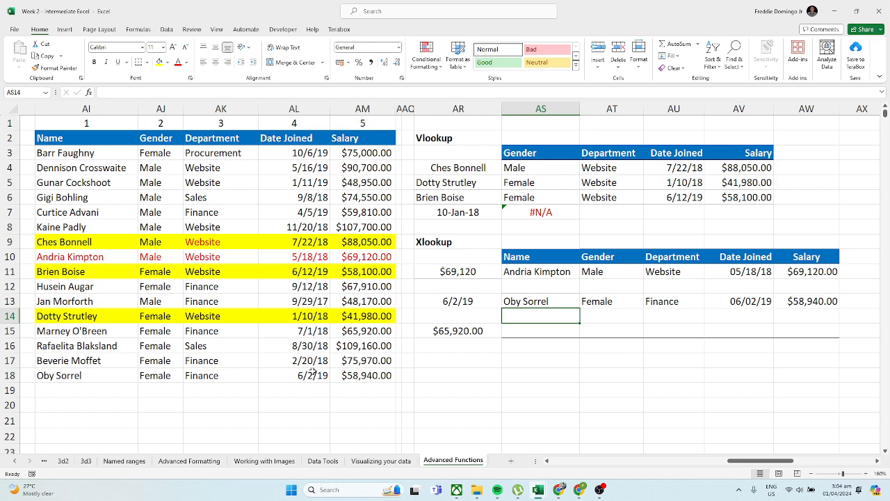
- Fill the matching employee record in AI18:AM18 with light green
{"action": "left_click", "coordinate": [287, 378]}
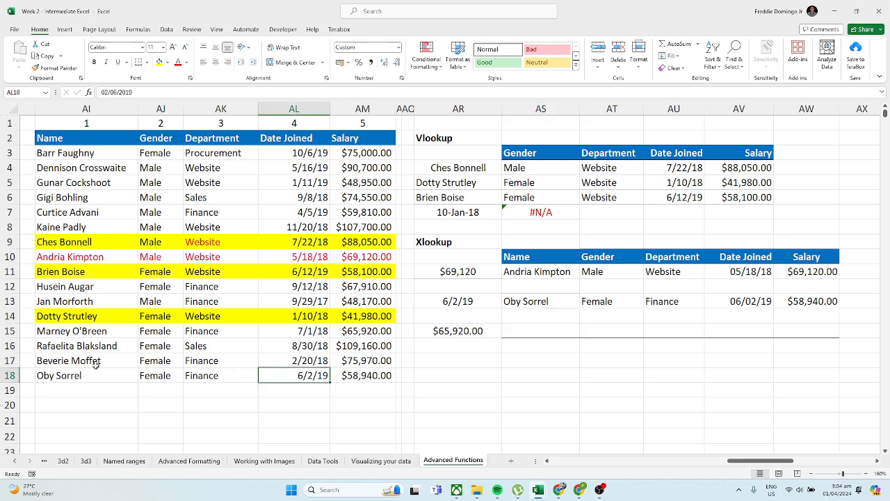
{"action": "left_click_drag", "start_coordinate": [96, 365], "coordinate": [370, 376]}
{"action": "left_click", "coordinate": [372, 377]}
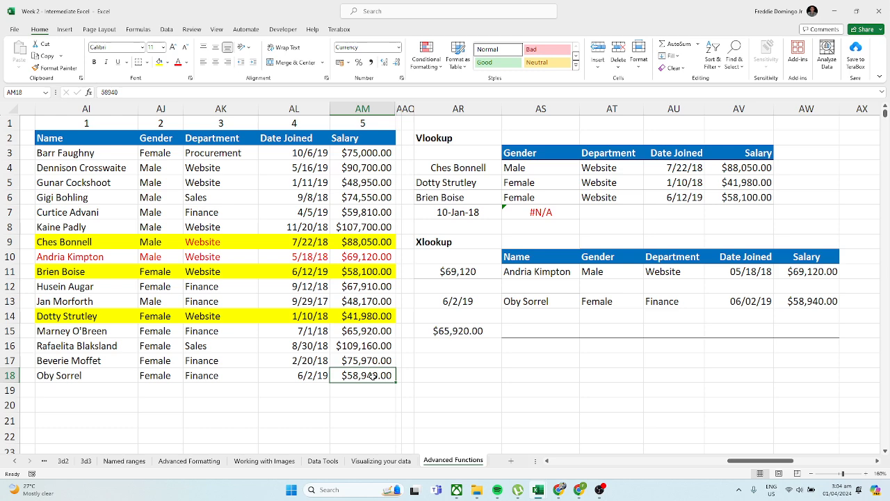
{"action": "left_click", "coordinate": [116, 375], "text": "shift"}
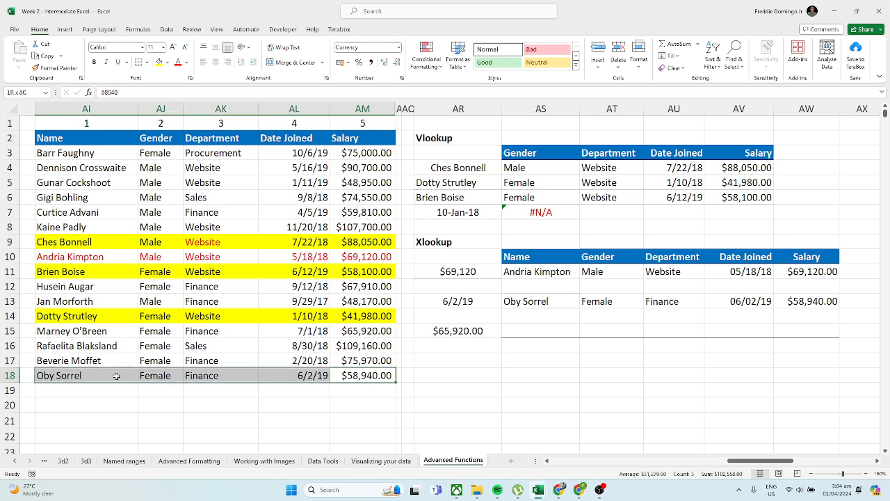
{"action": "left_click", "coordinate": [167, 62]}
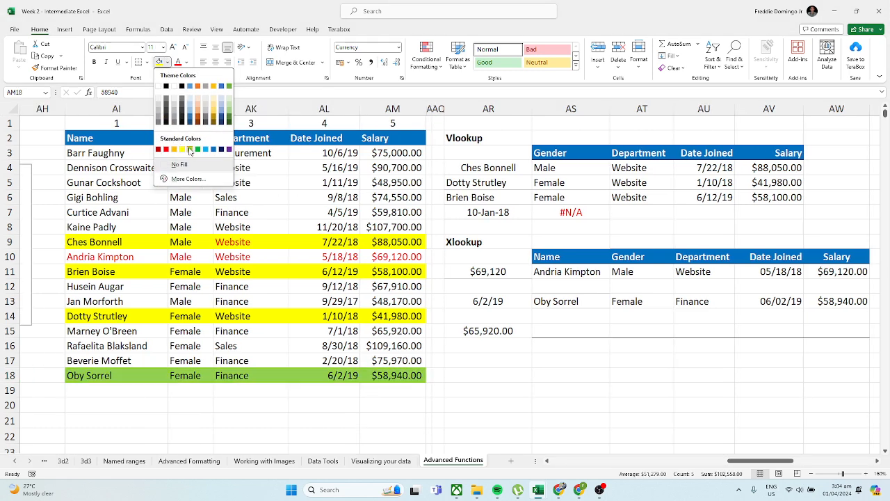
{"action": "left_click", "coordinate": [190, 150]}
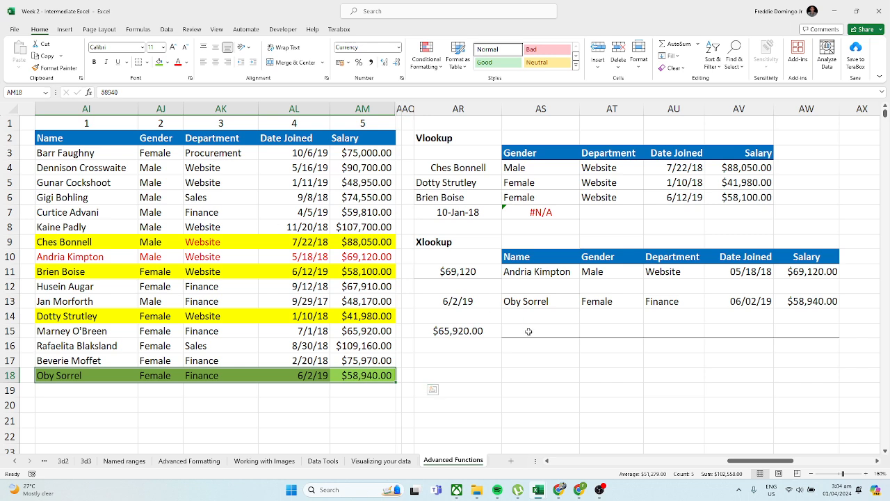
- Start an XLOOKUP formula in AS15 with the salary in AR15 as the lookup value
{"action": "left_click", "coordinate": [488, 330]}
{"action": "left_click", "coordinate": [551, 330]}
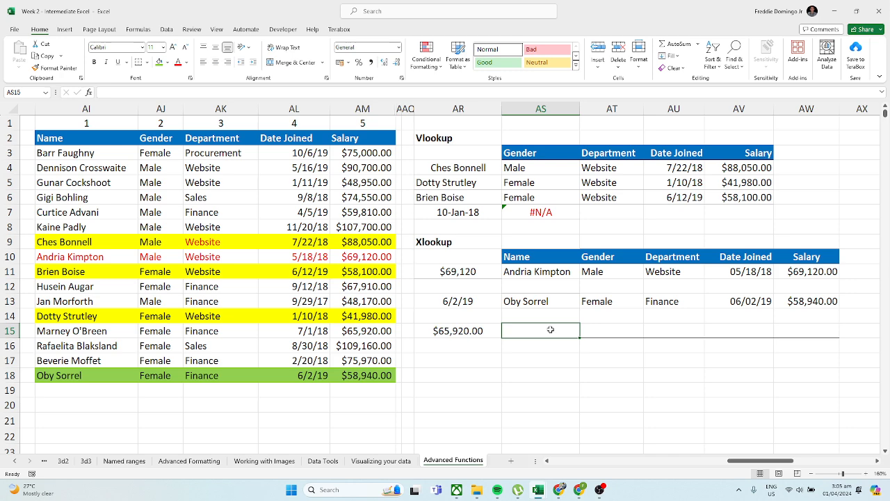
{"action": "type", "text": "="}
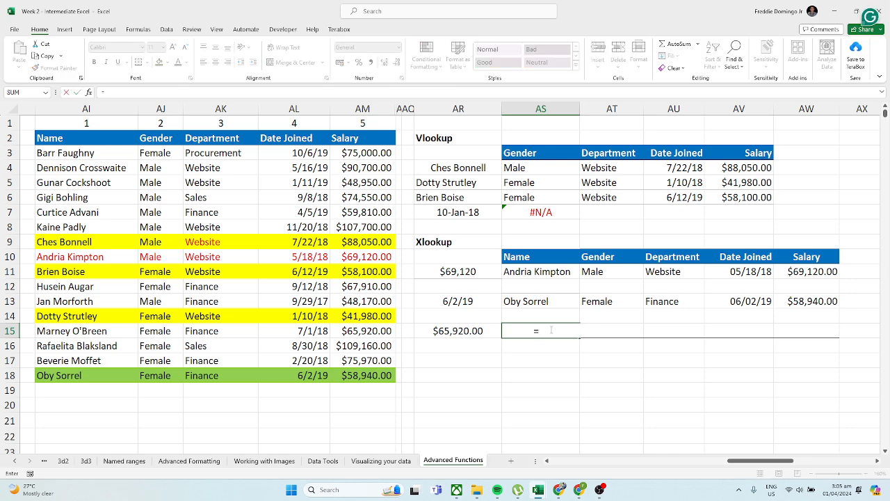
{"action": "type", "text": "xlooku"}
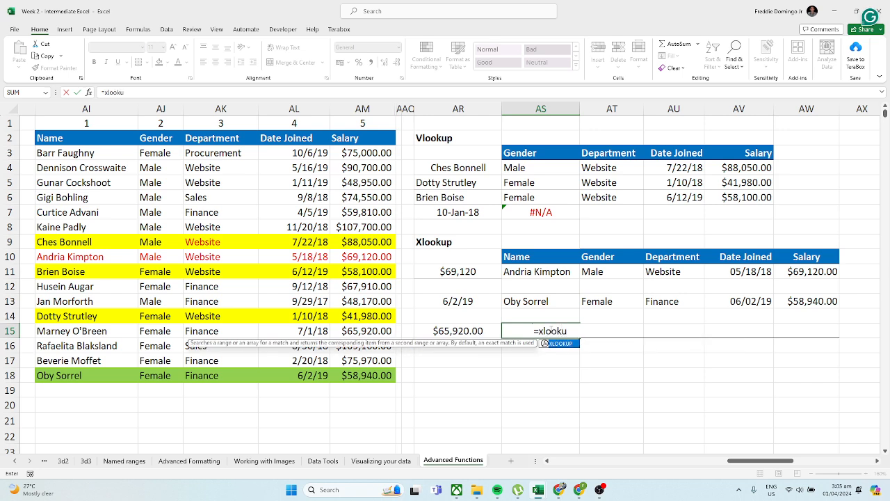
{"action": "type", "text": "p("}
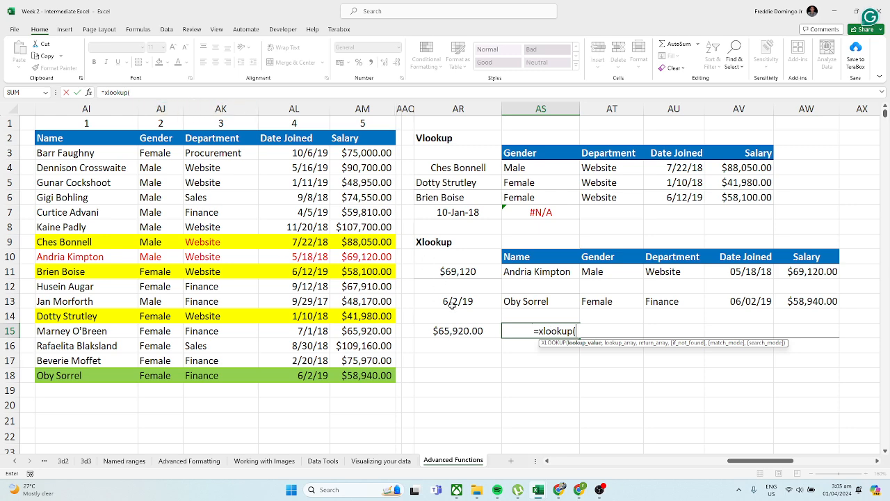
{"action": "left_click", "coordinate": [459, 327]}
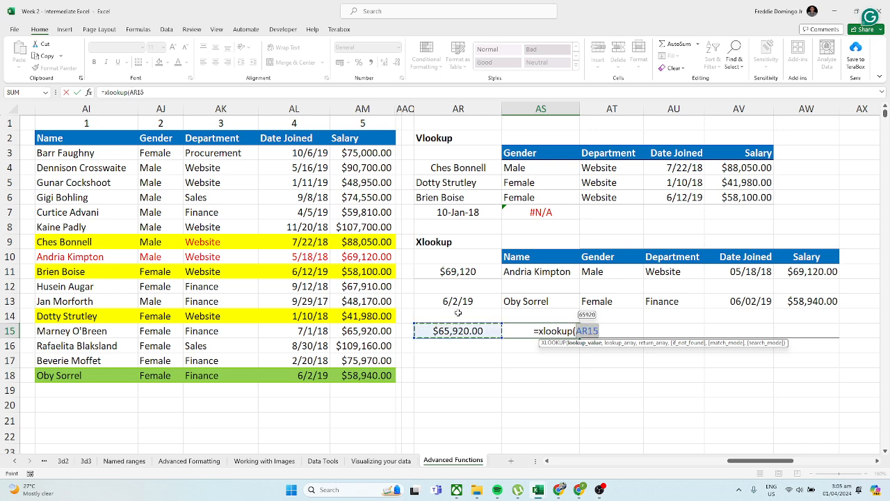
{"action": "type", "text": ","}
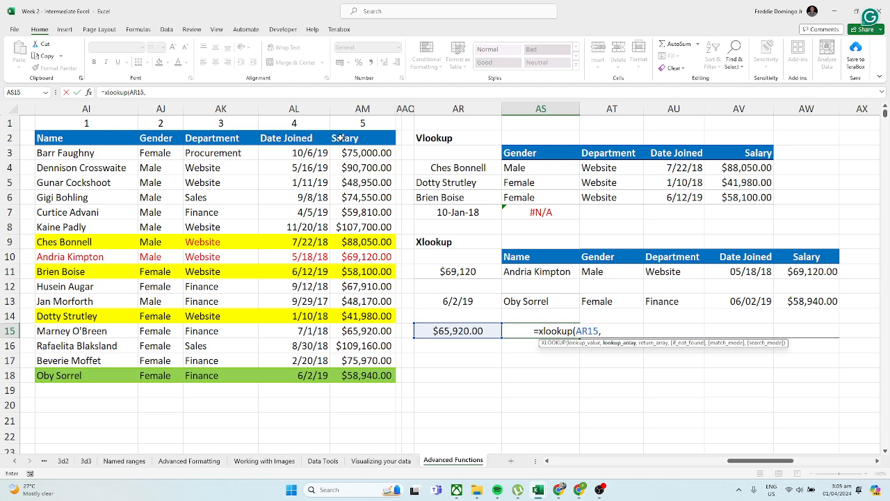
- Set the AS15 formula's lookup array to the Salary column AM:AM and its return array to columns AI:AM
{"action": "left_click", "coordinate": [372, 109]}
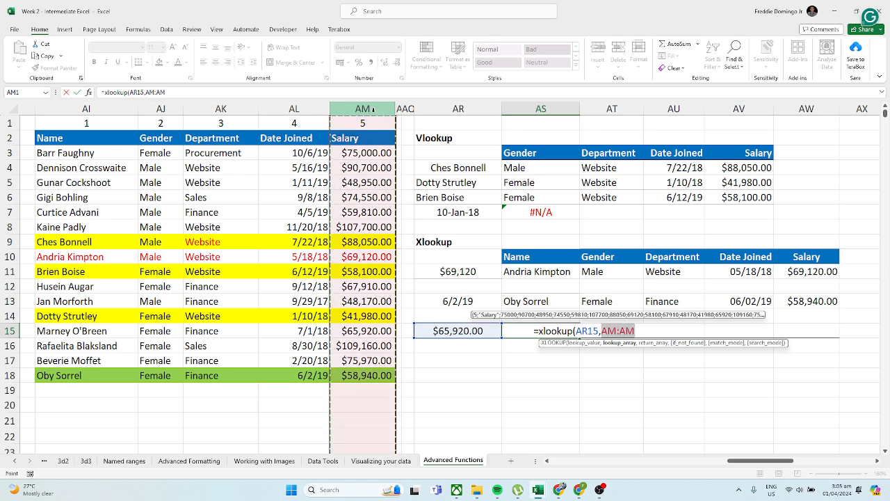
{"action": "type", "text": ","}
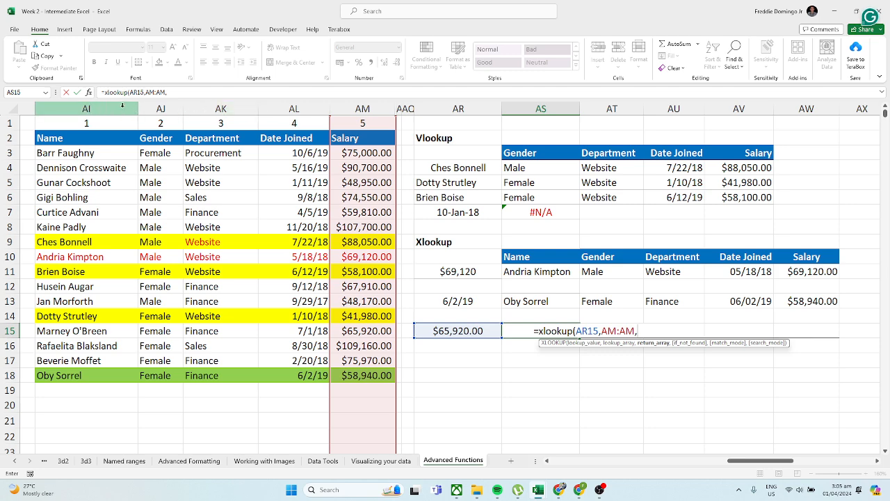
{"action": "left_click_drag", "start_coordinate": [122, 104], "coordinate": [363, 105]}
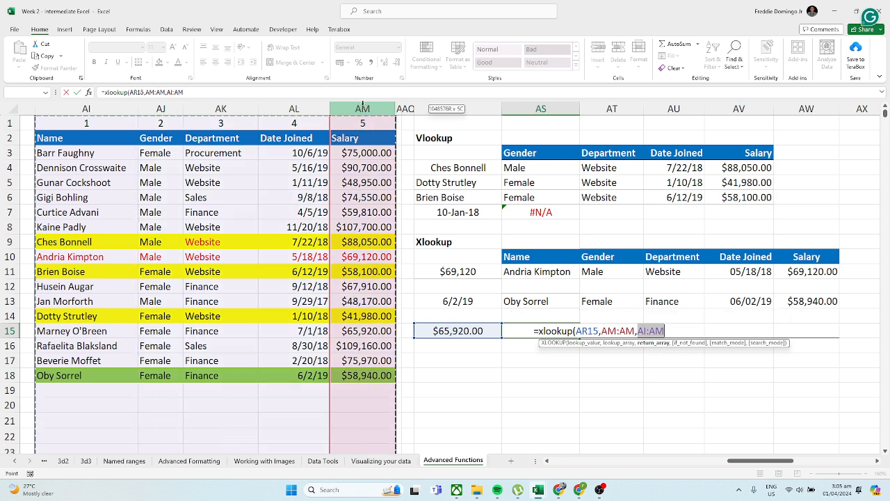
{"action": "type", "text": ","}
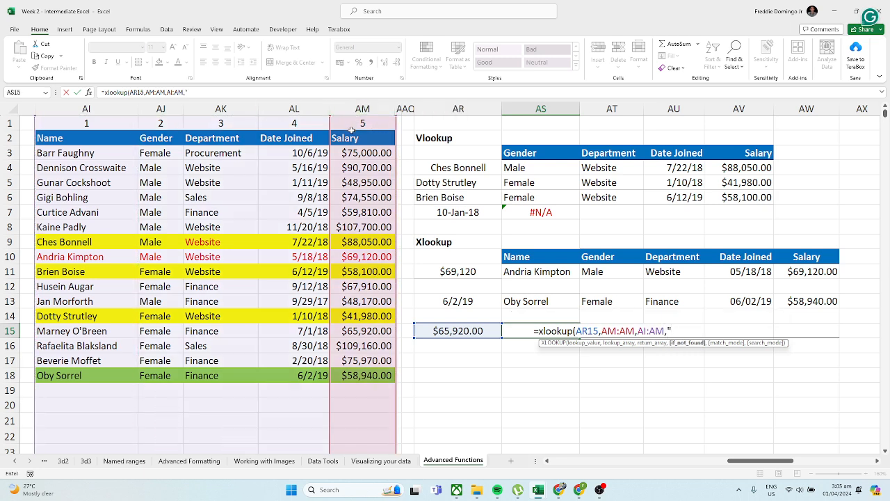
- Complete the AS15 XLOOKUP formula with "-" as the not-found value and match mode 0 for an exact match
{"action": "type", "text": "\"-\","}
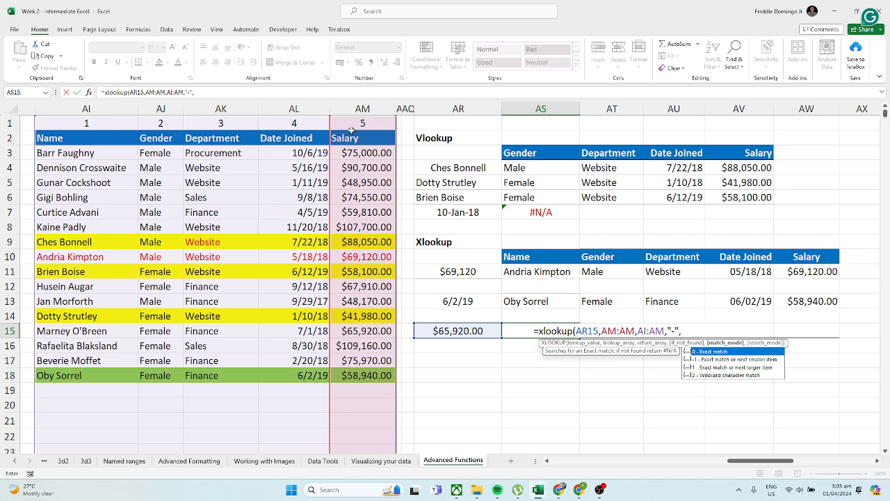
{"action": "type", "text": "0)"}
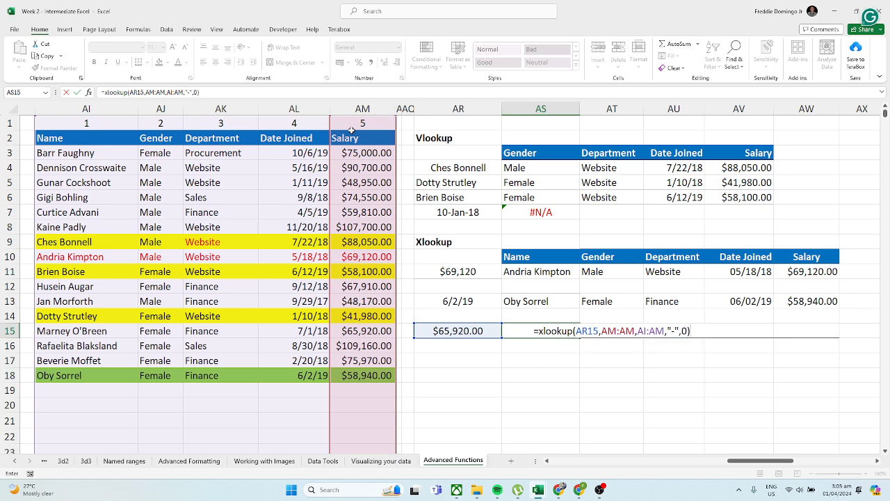
{"action": "key", "text": "Return"}
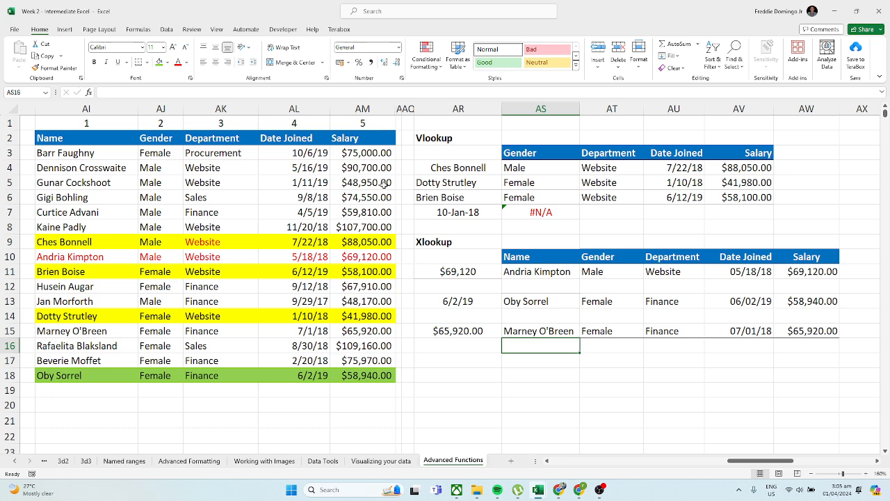
- Fill the matching employee record in AI15:AM15 with the same light green
{"action": "left_click", "coordinate": [110, 329]}
{"action": "left_click_drag", "start_coordinate": [357, 336], "coordinate": [358, 338]}
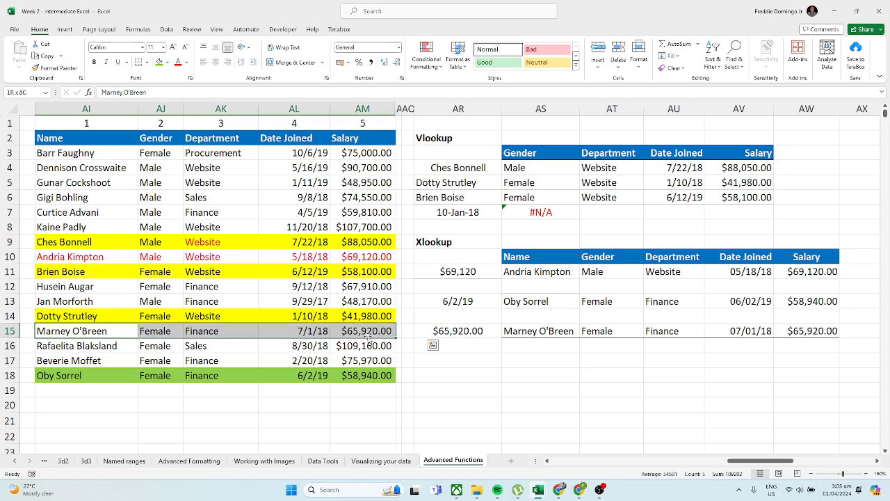
{"action": "left_click", "coordinate": [160, 62]}
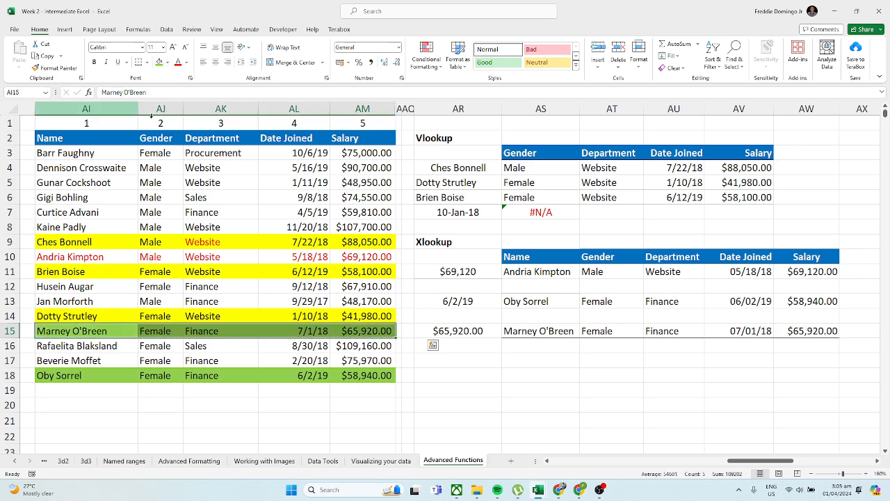
{"action": "left_click", "coordinate": [32, 256]}
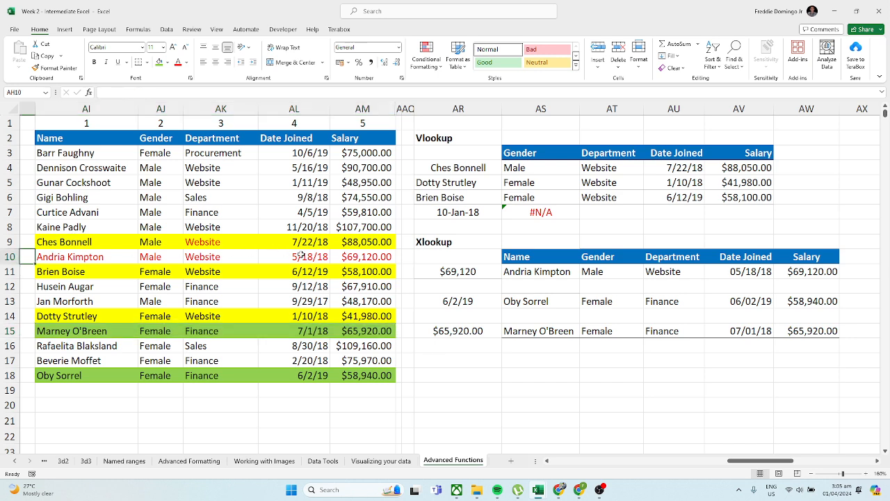